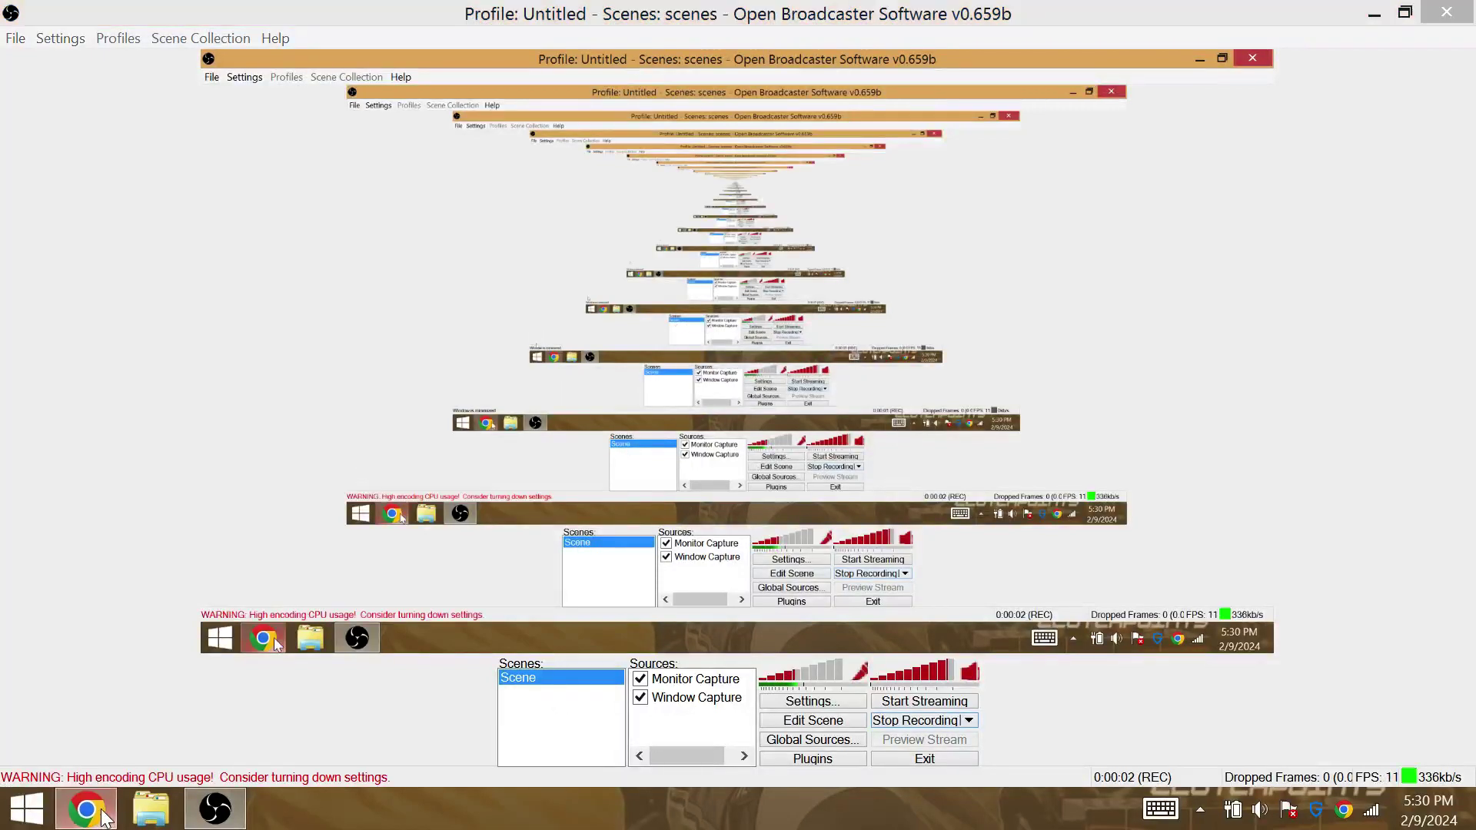
Bring the Chrome window with the Gematrinator calculator in front of OBS.
left_click(87, 808)
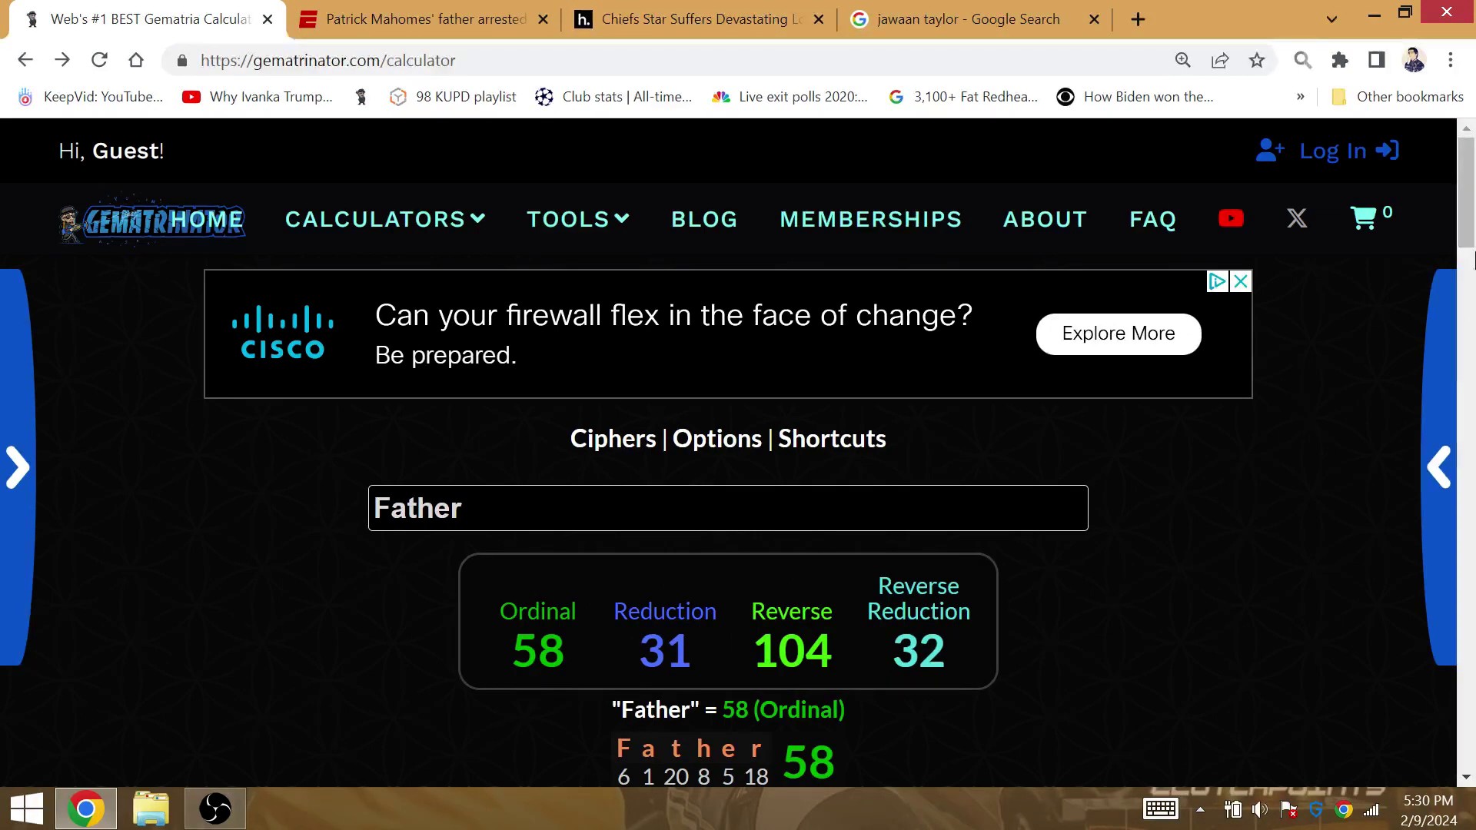
scroll(1473, 259, "down", 1)
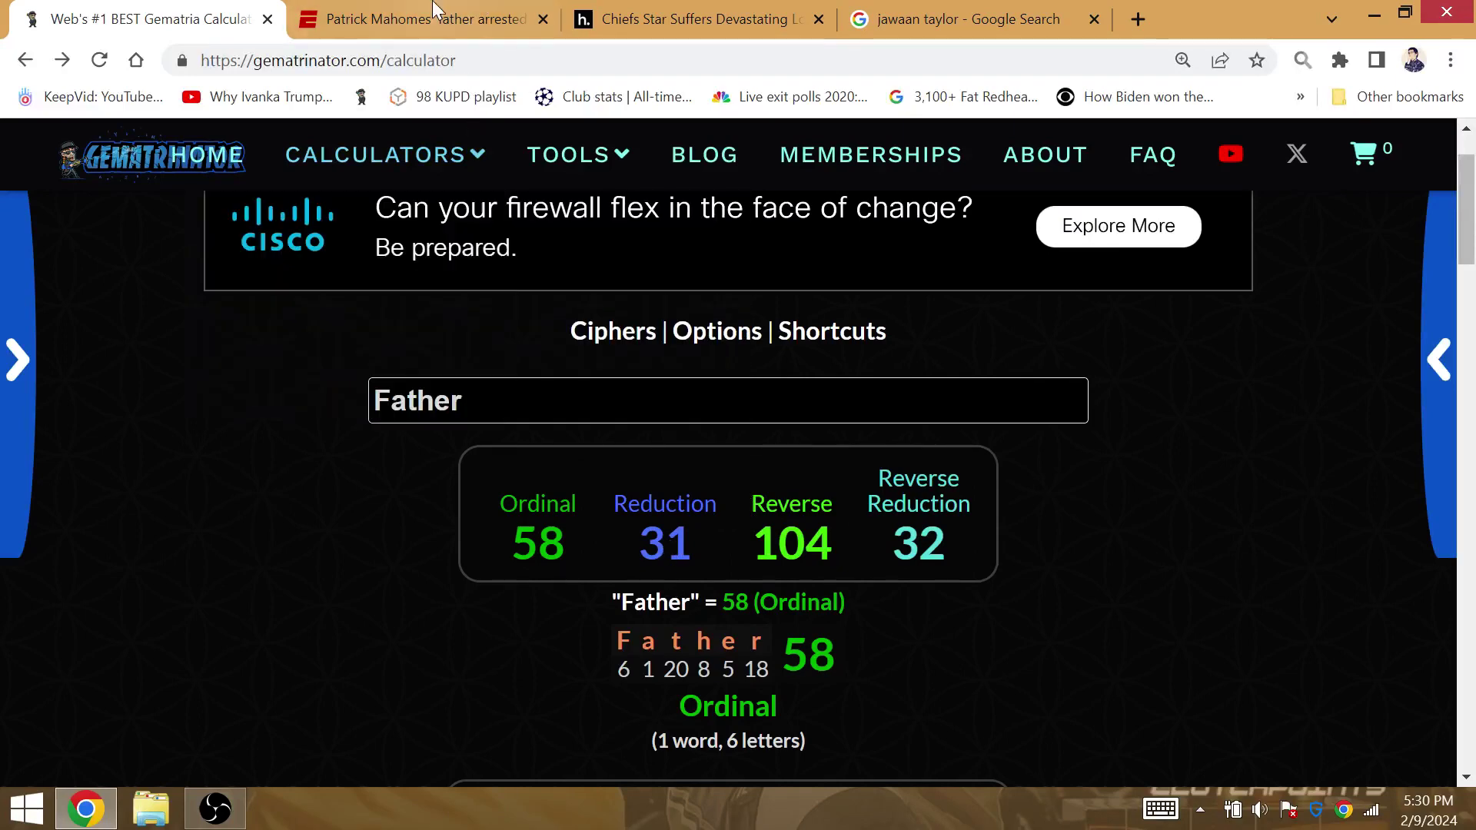
Review the Chiefs Star article, then return to the jawaan taylor Google results.
left_click(735, 9)
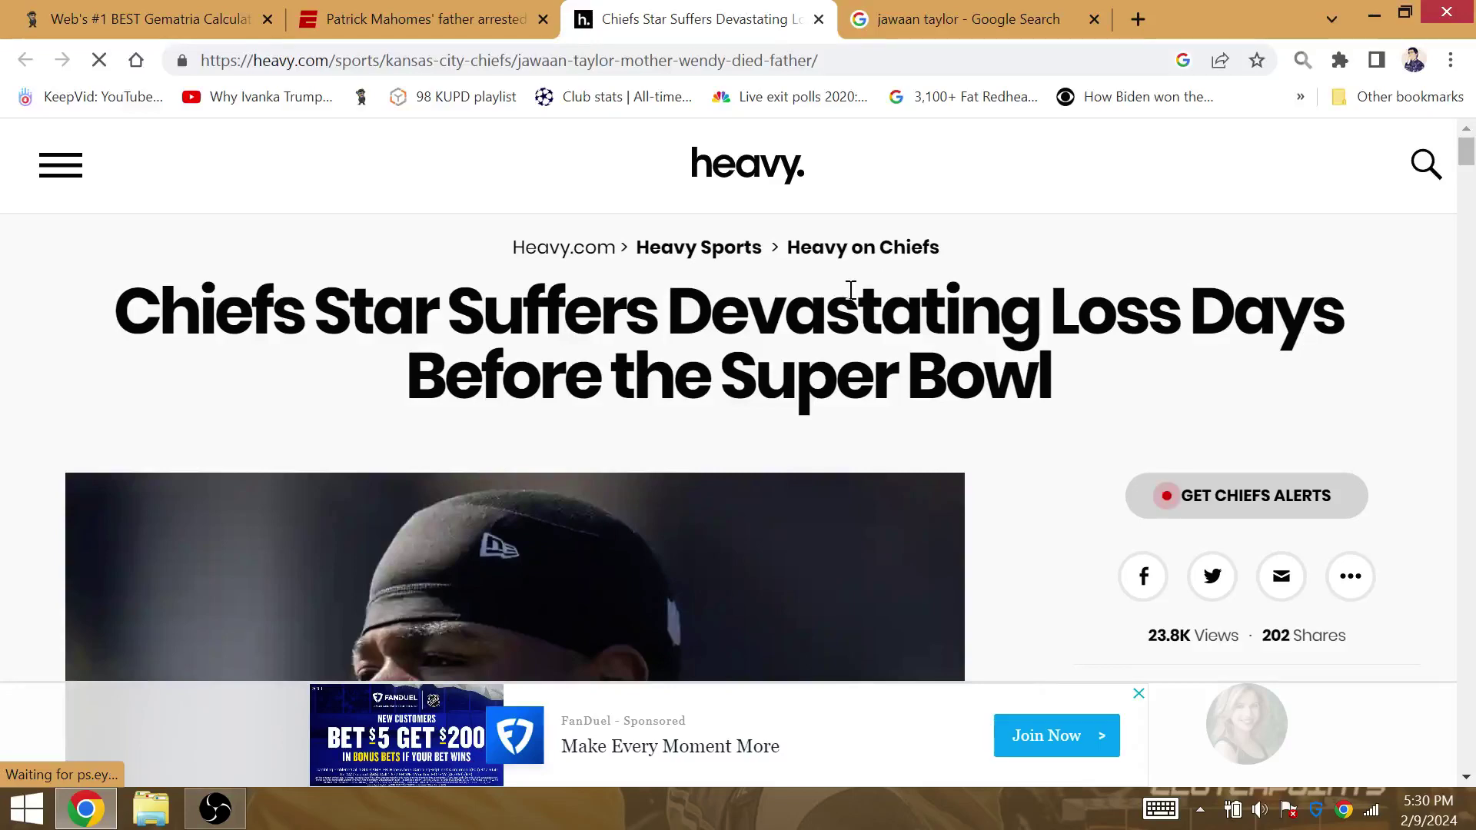
scroll(866, 294, "down", 4)
scroll(847, 299, "up", 4)
left_click(864, 19)
scroll(1119, 530, "up", 4)
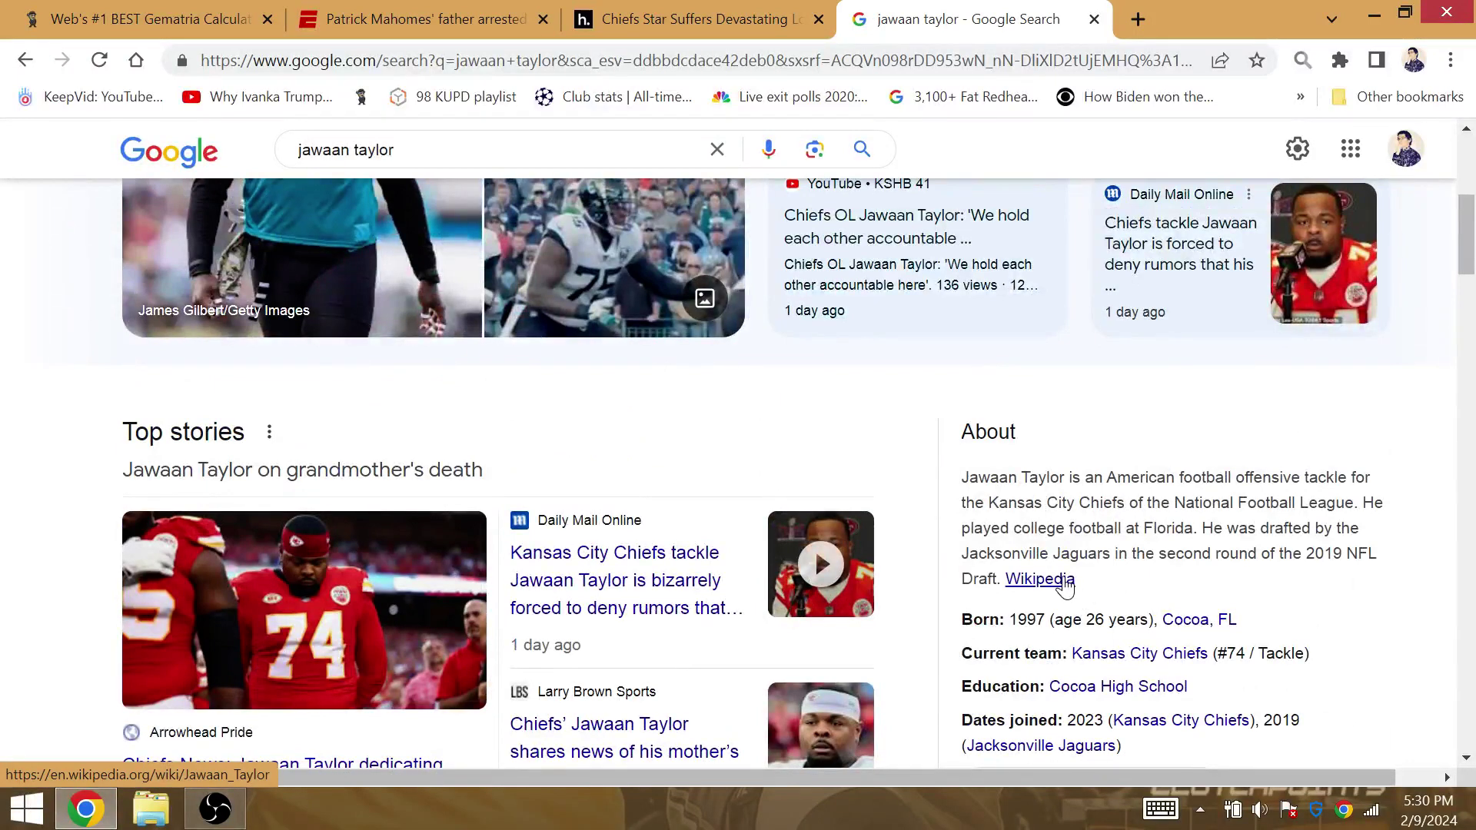
scroll(1090, 610, "up", 4)
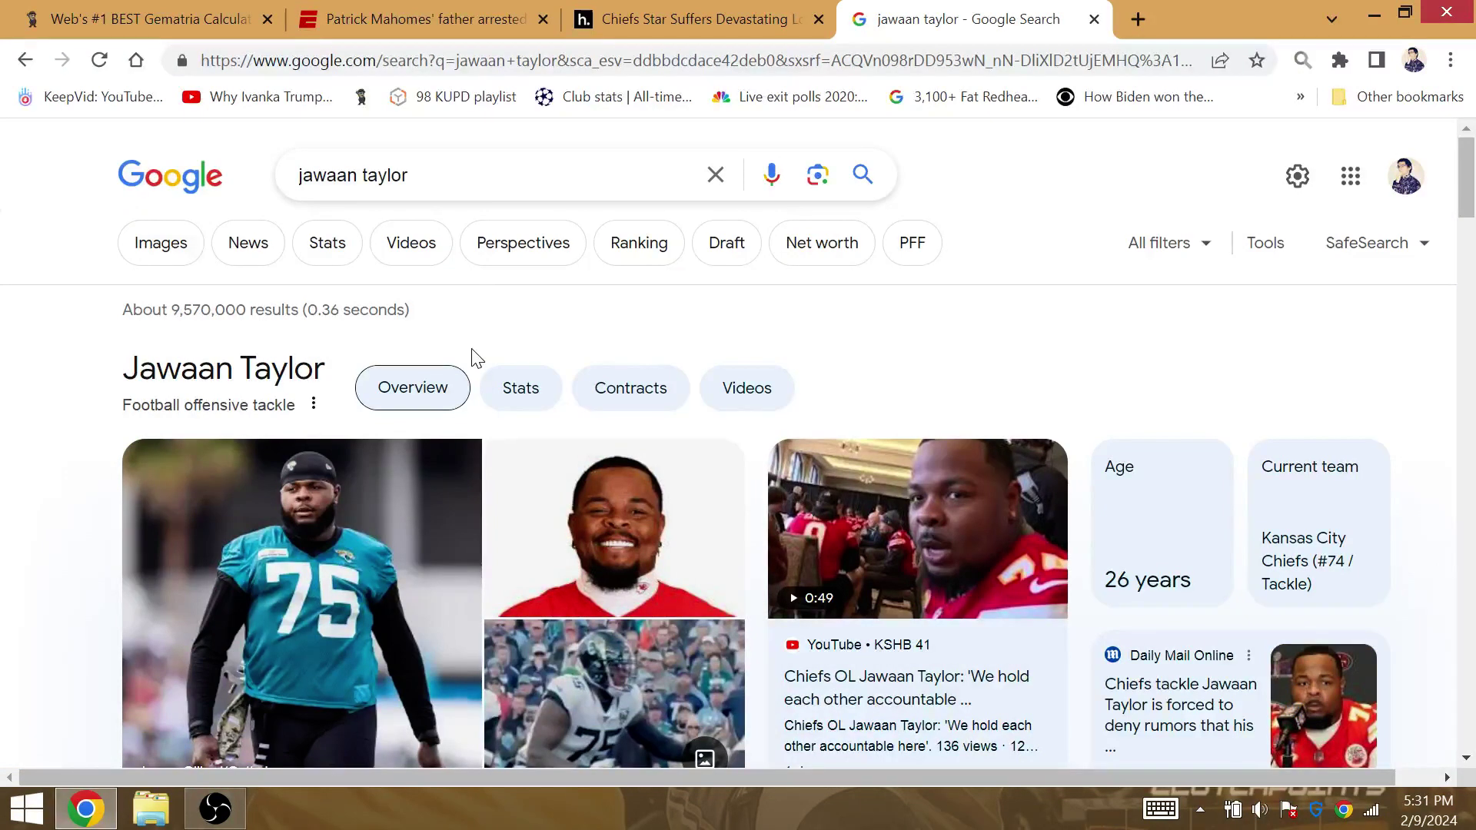
Replace Father with grandma in the calculator and calculate it.
left_click(256, 11)
double_click(720, 401)
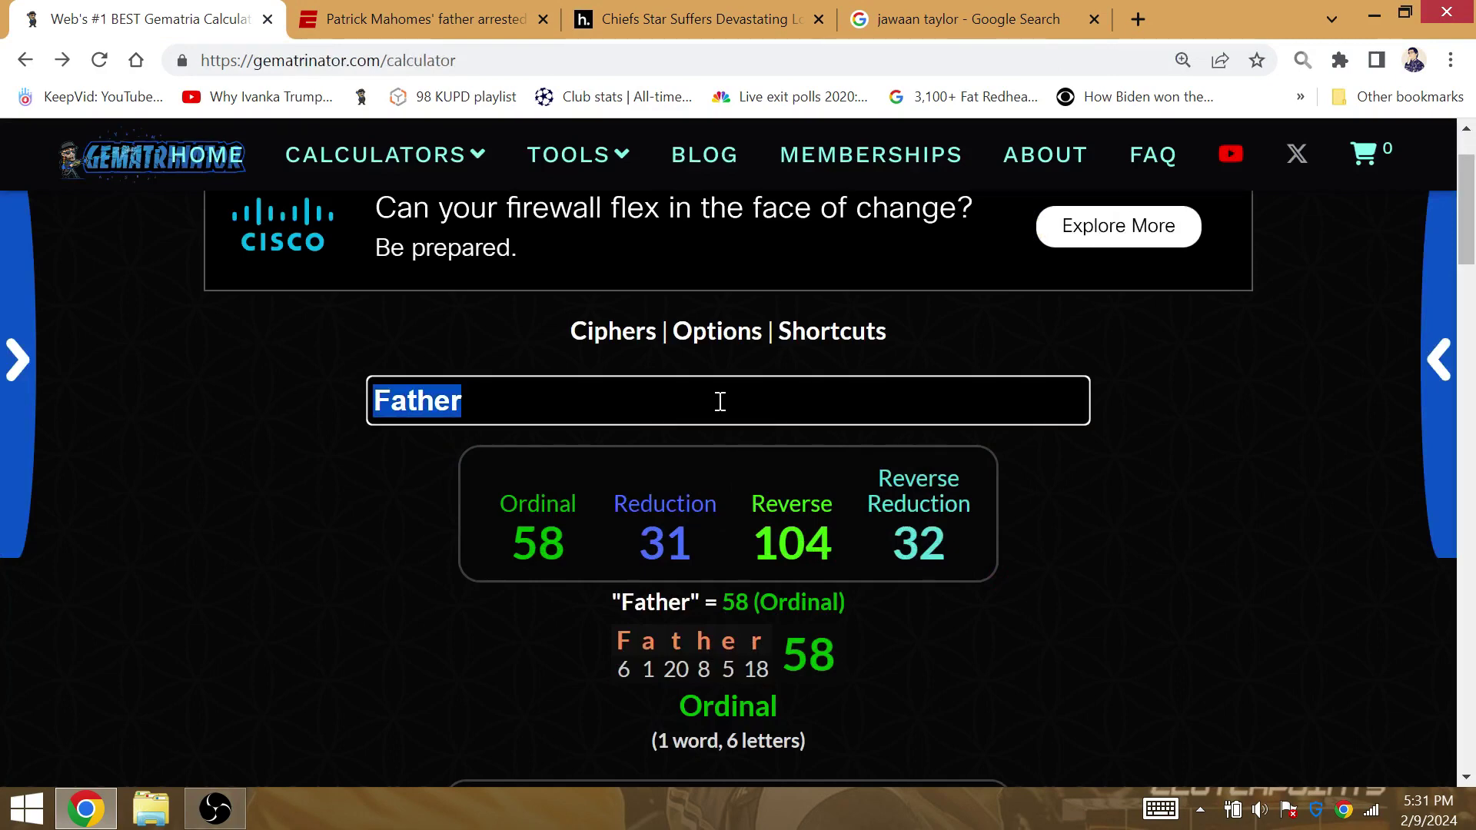
type("gram")
key("BackSpace")
type("ndma")
scroll(719, 401, "down", 4)
scroll(772, 698, "down", 4)
scroll(768, 696, "up", 4)
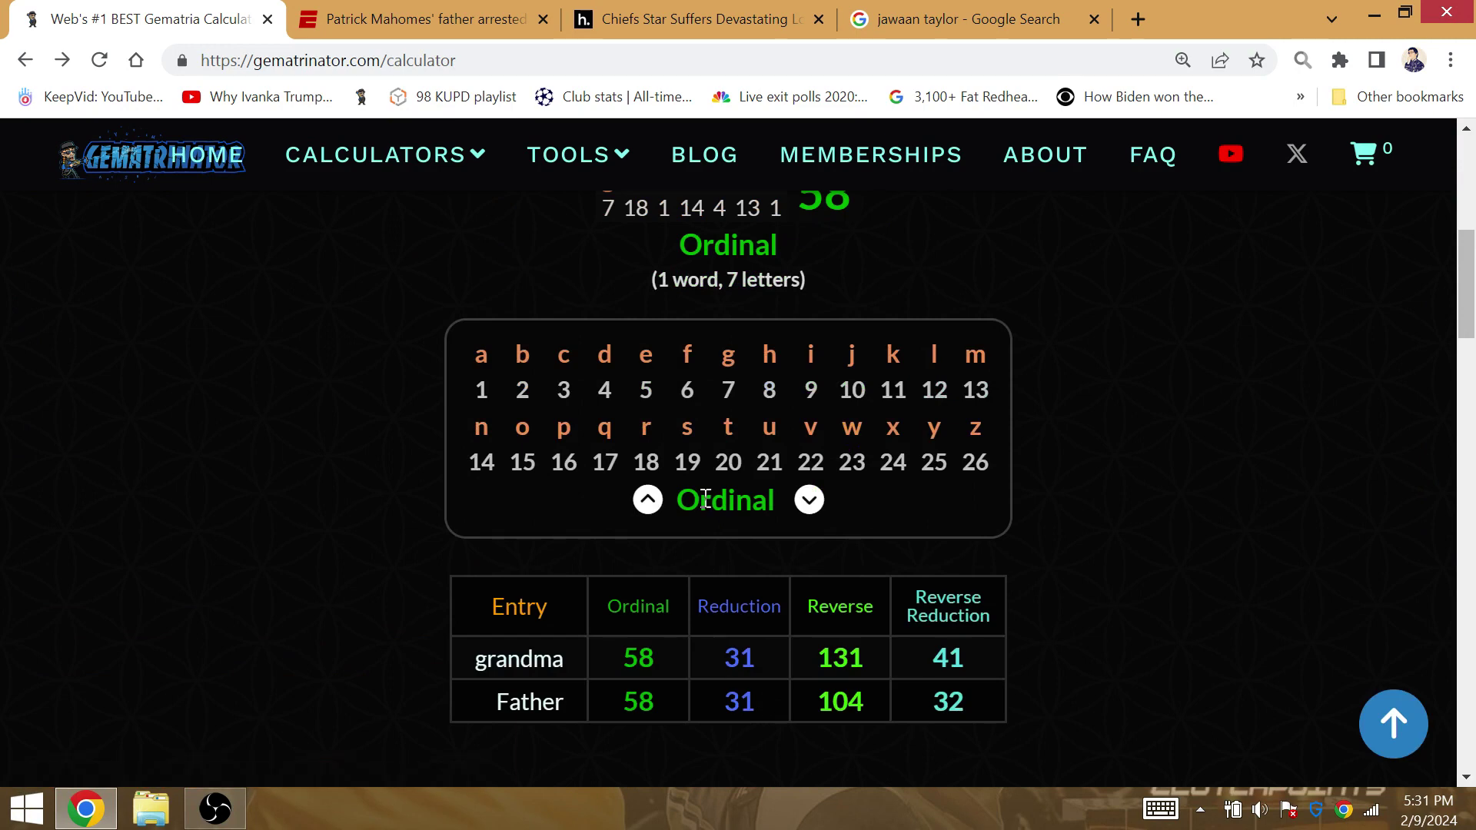
scroll(683, 555, "up", 5)
left_click(694, 504)
key("ctrl+a")
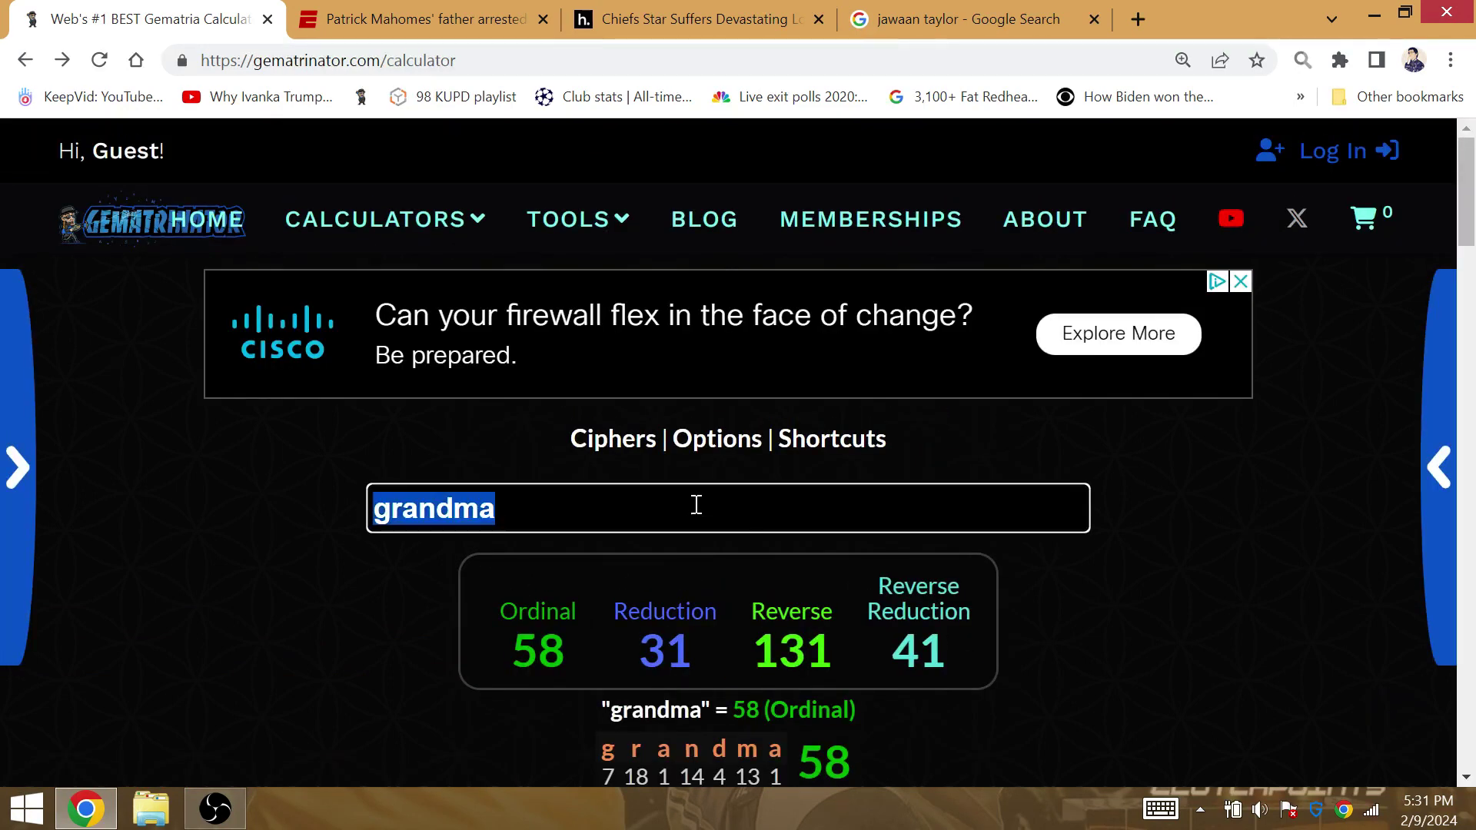
type("state farm")
Calculate state farm, solomon and the goat in turn, then clear the entry.
key("BackSpace")
key("BackSpace")
key("BackSpace")
key("BackSpace")
key("BackSpace")
key("BackSpace")
key("BackSpace")
type("olomon")
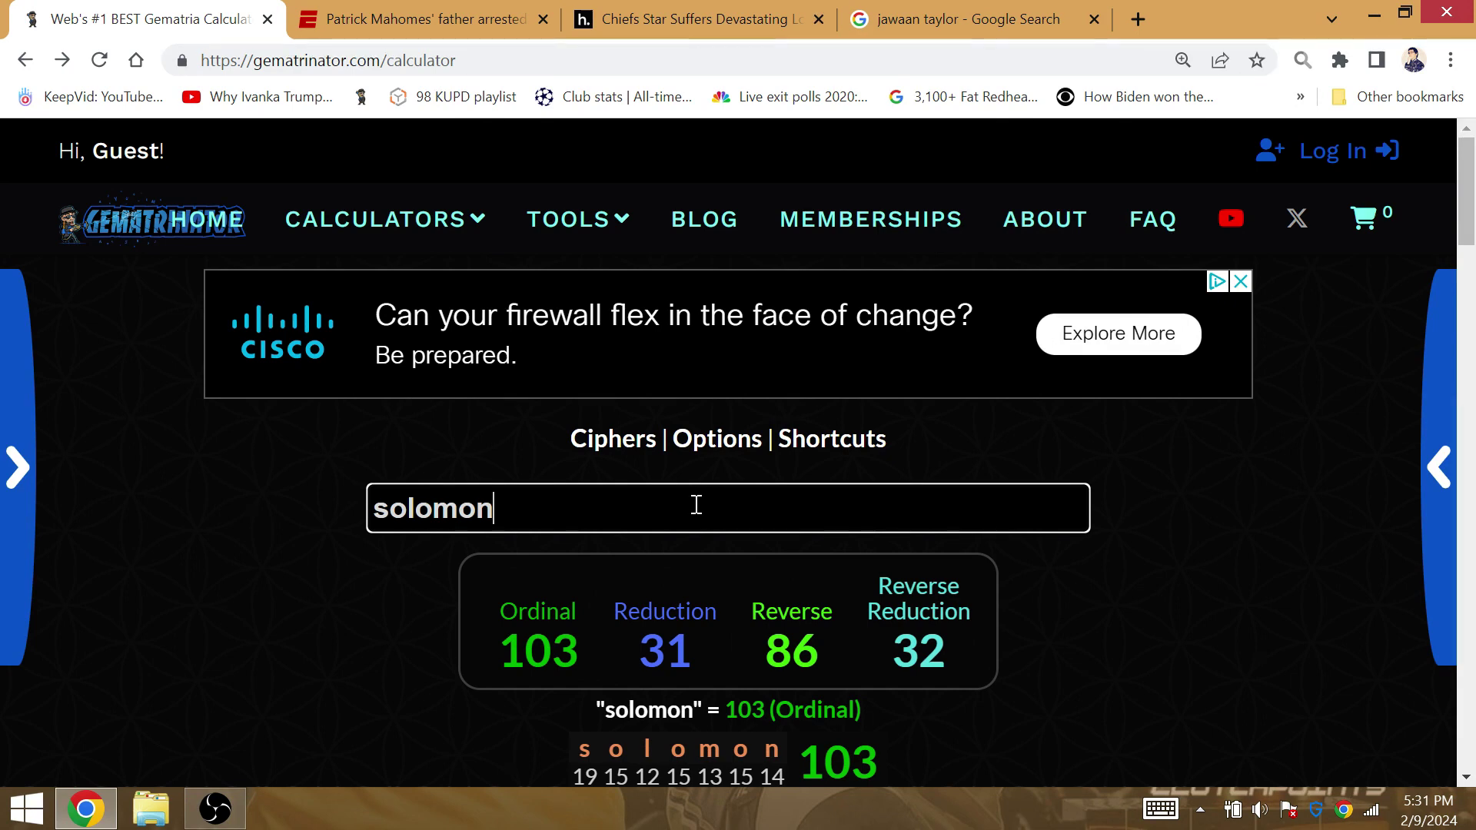
key("BackSpace")
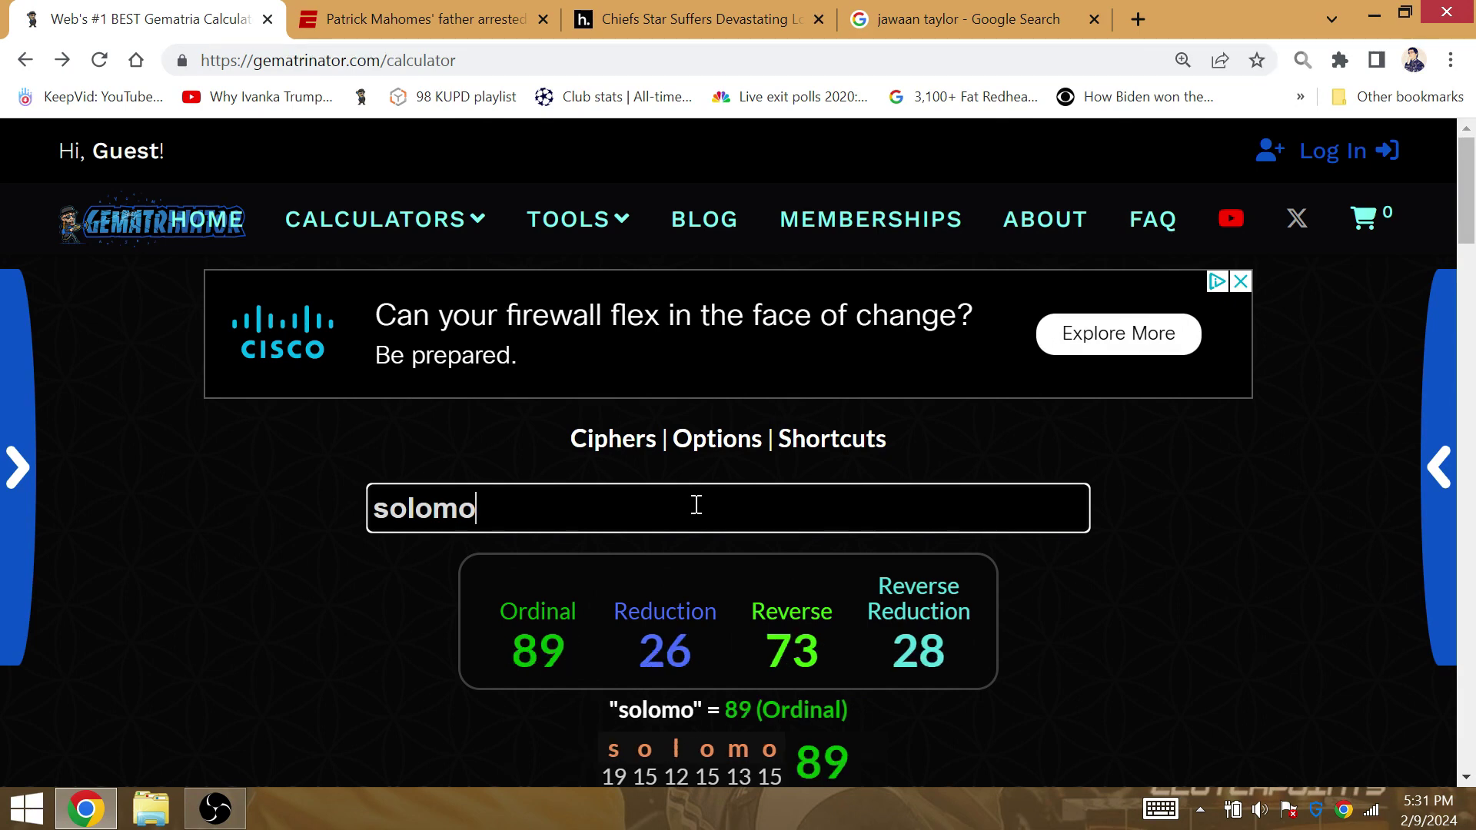
key("BackSpace")
key("BackSpace")
key("BackSpace")
type("the ")
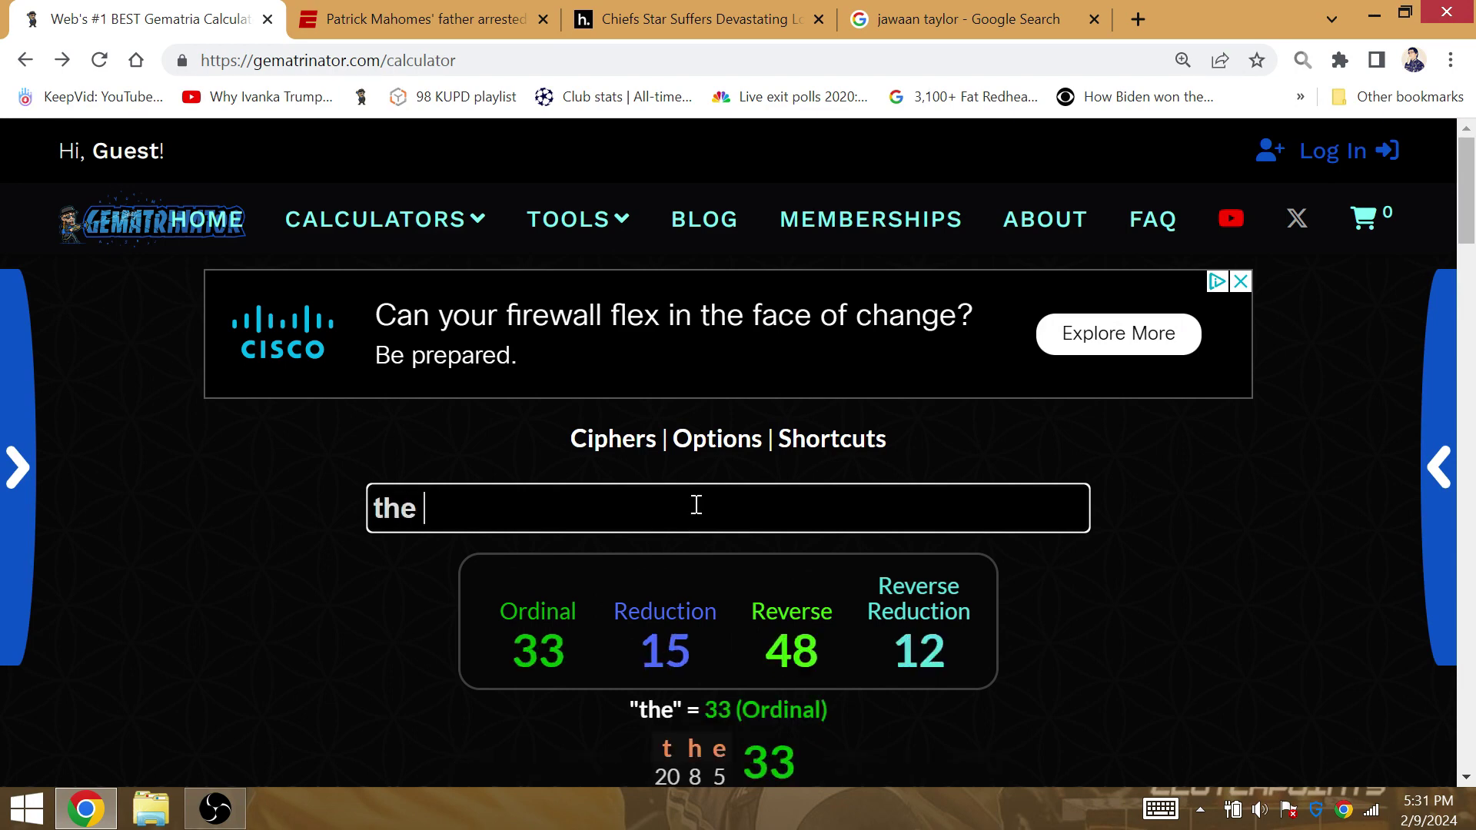
type("goat")
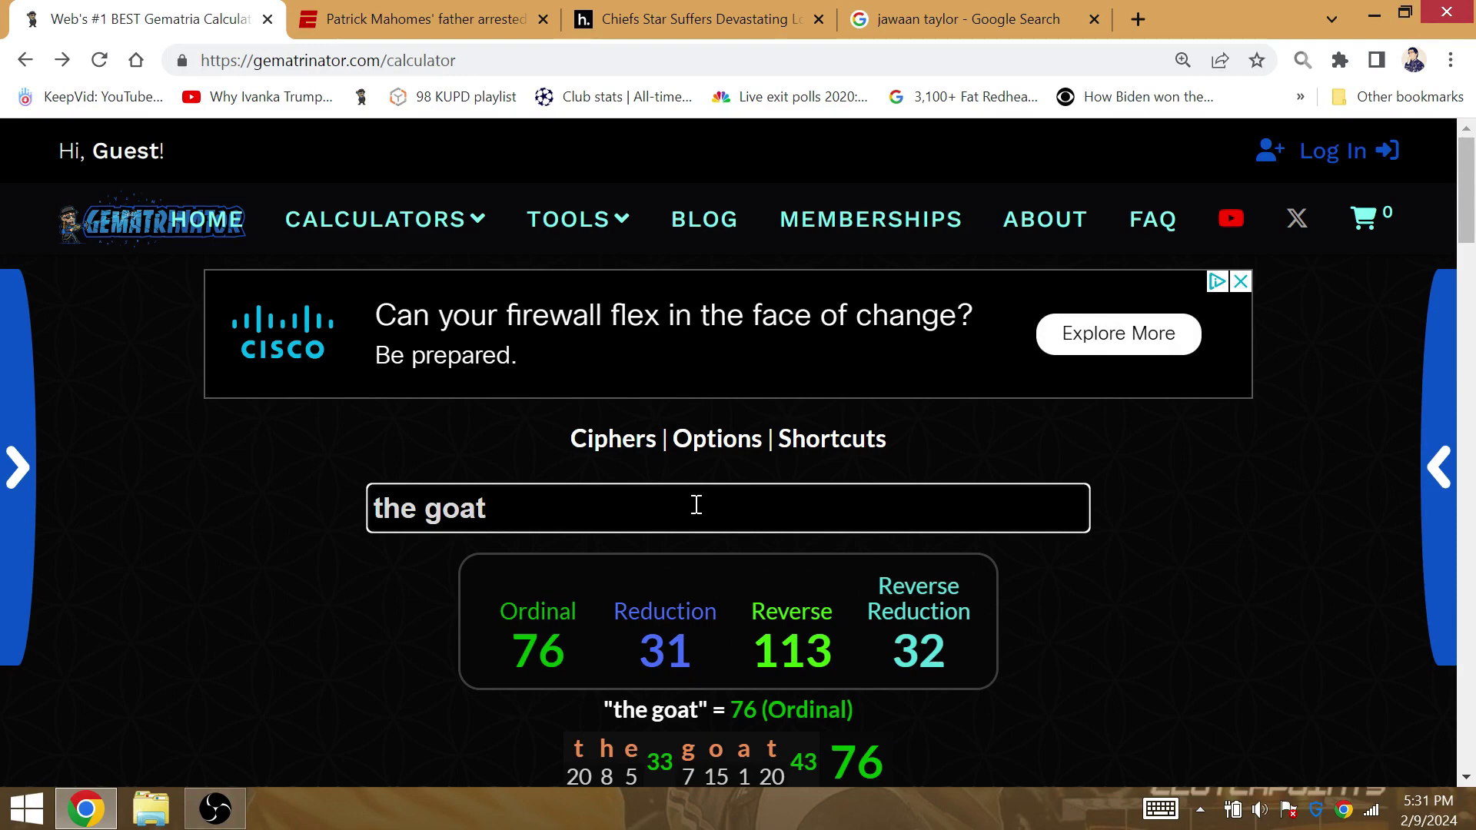
key("BackSpace")
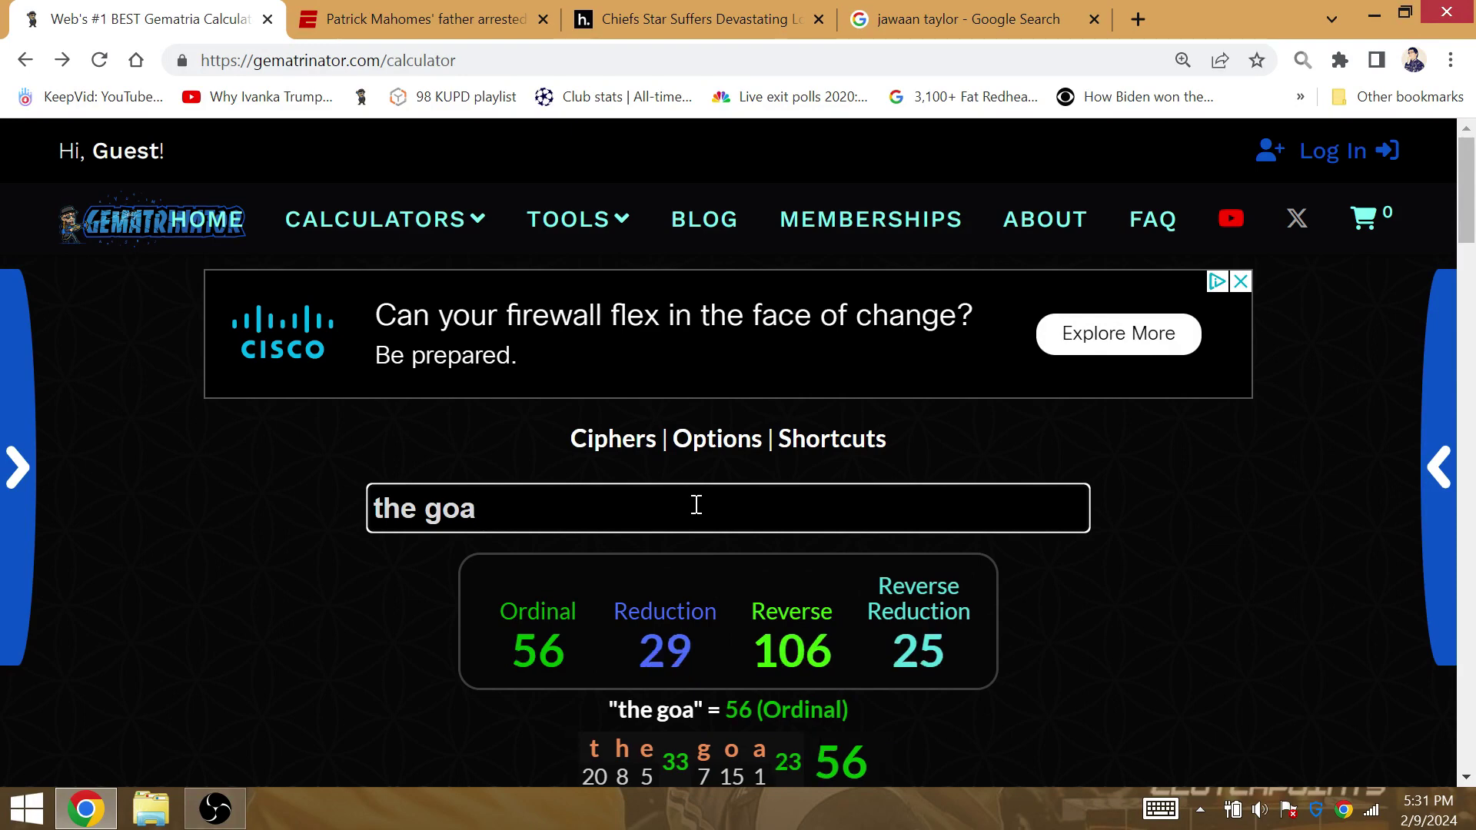
key("BackSpace")
key("BackSpace")
key("BackSpace")
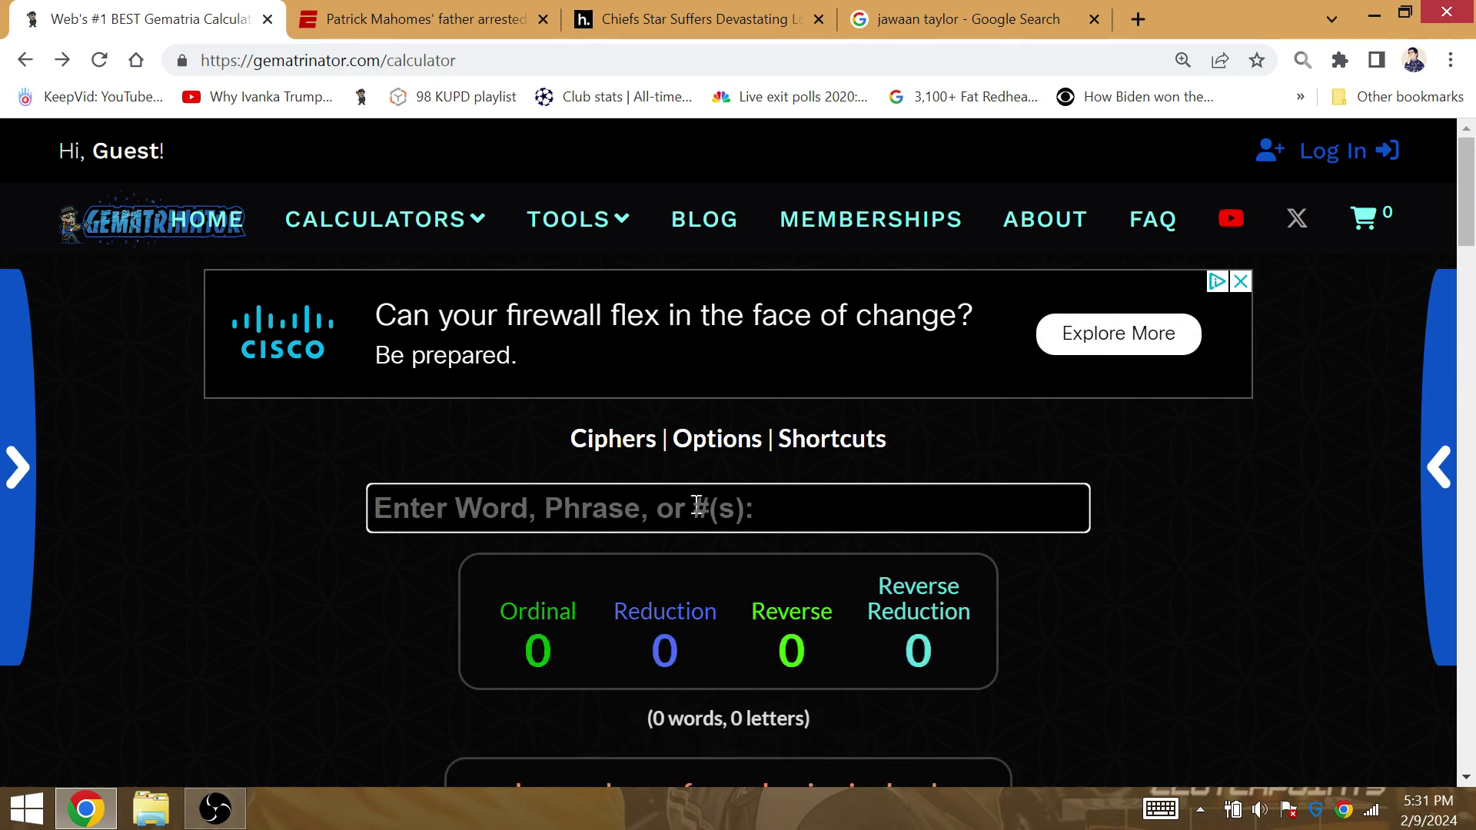
type("len")
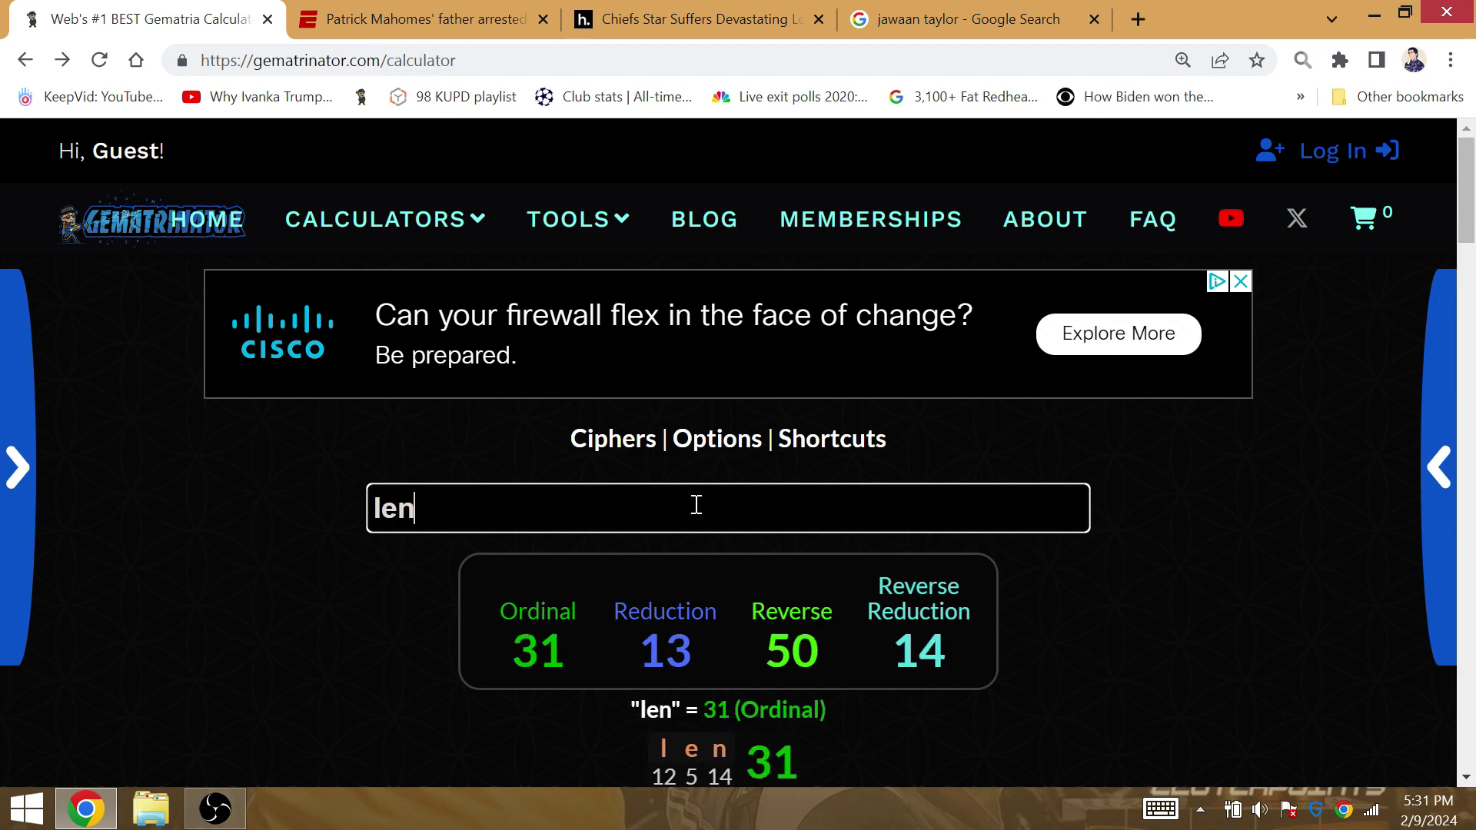
scroll(680, 498, "down", 4)
scroll(671, 495, "down", 4)
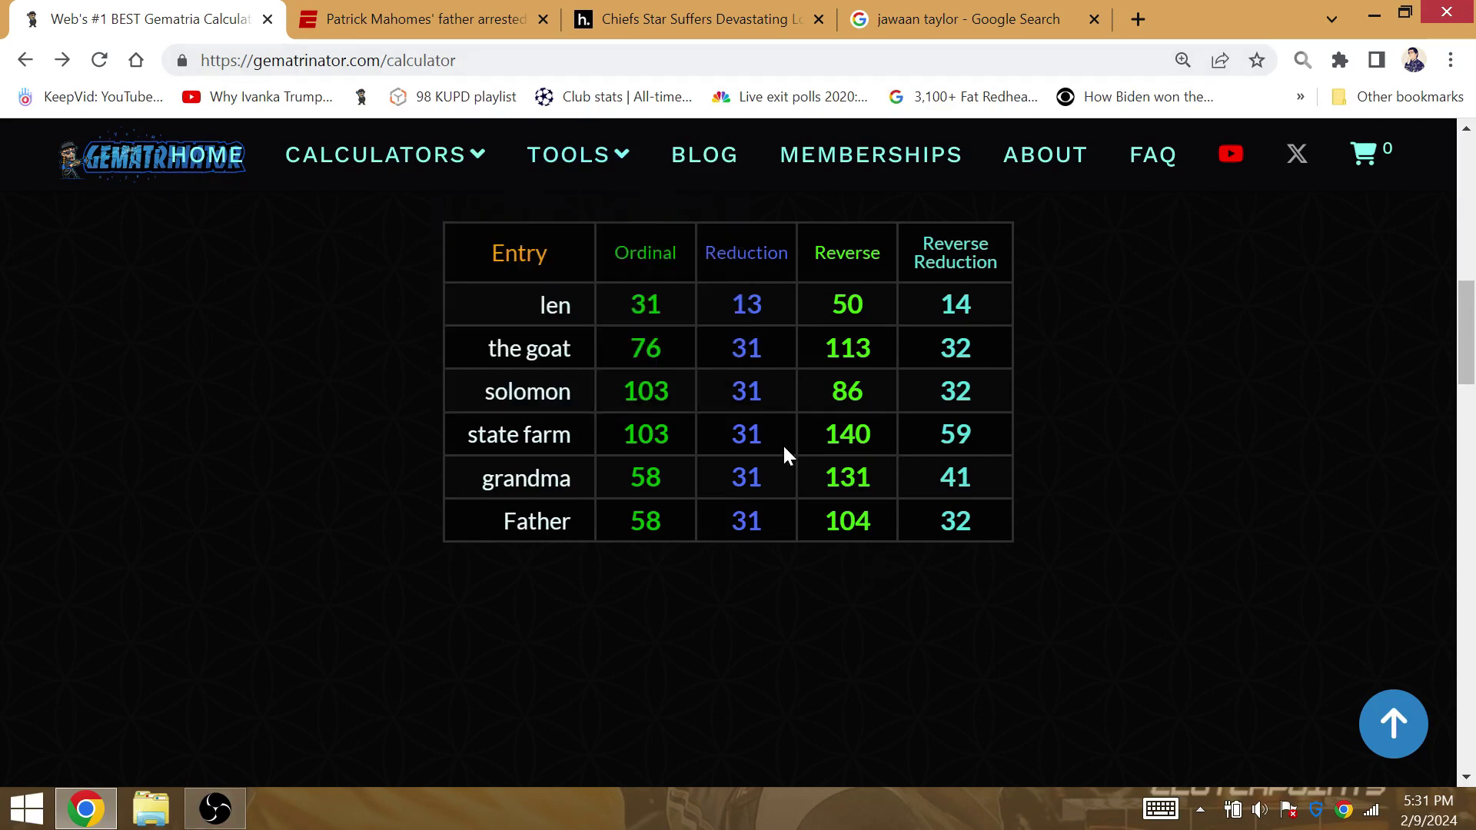
scroll(708, 489, "up", 10)
Calculate len, houston and chief, clearing the entry between each.
double_click(633, 498)
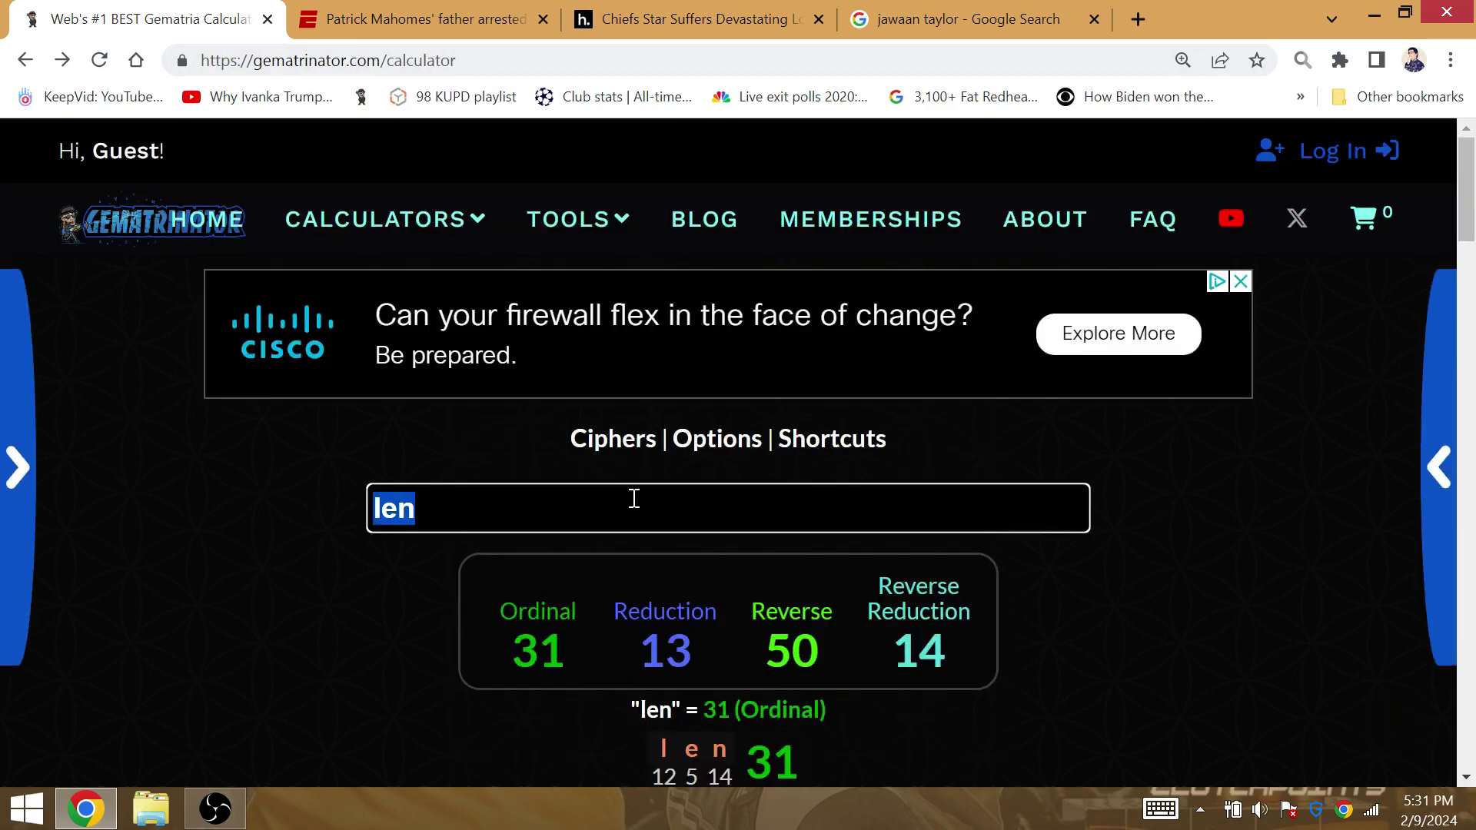
type("houston")
key("BackSpace")
key("BackSpace")
key("BackSpace")
key("BackSpace")
type("len")
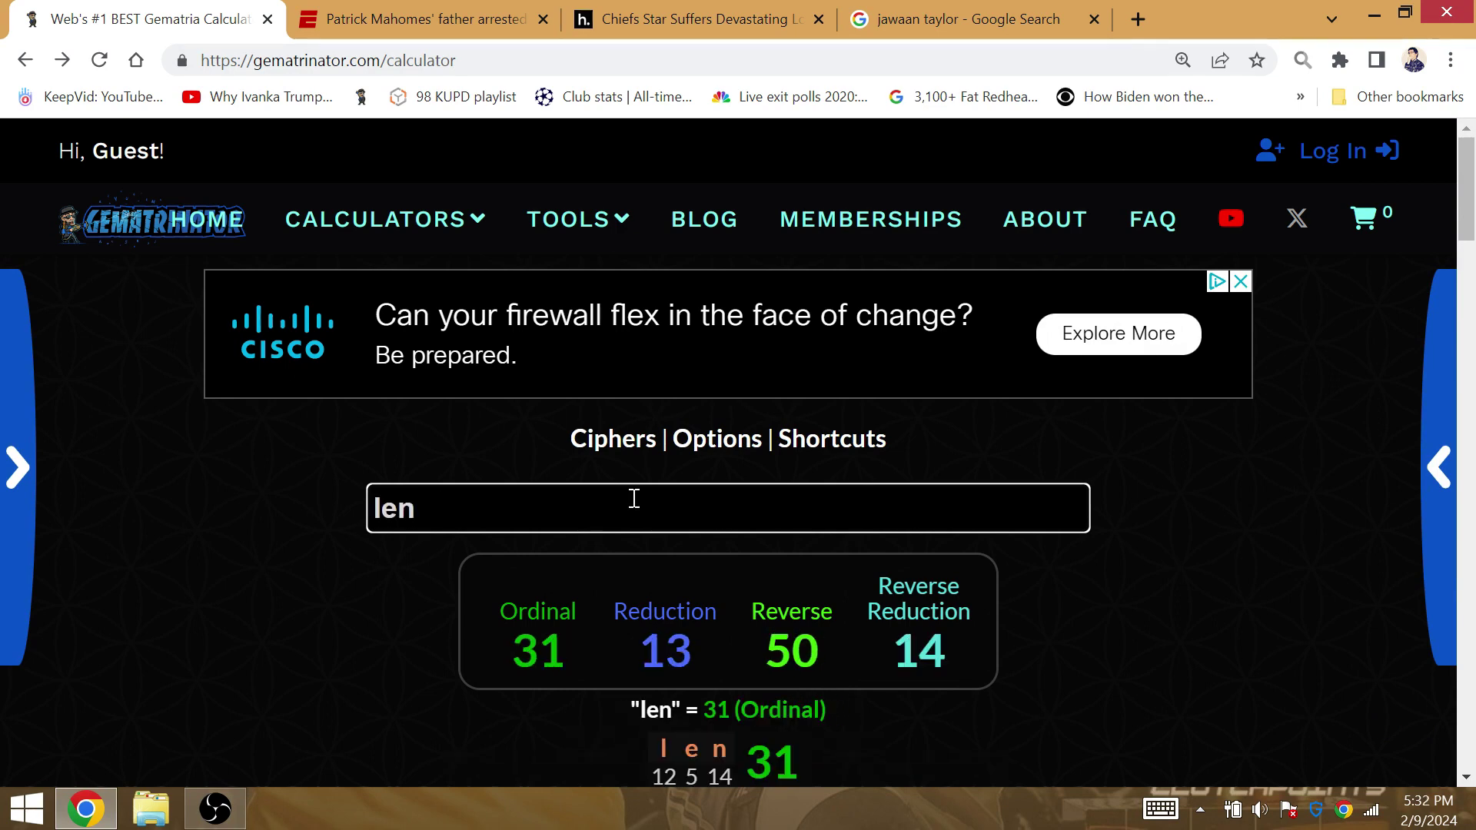
key("BackSpace")
key("BackSpace")
key("BackSpace")
type("chiefs")
key("BackSpace")
key("BackSpace")
key("BackSpace")
key("BackSpace")
key("BackSpace")
type("l")
key("BackSpace")
key("BackSpace")
type("len")
scroll(634, 496, "down", 3)
scroll(626, 490, "down", 5)
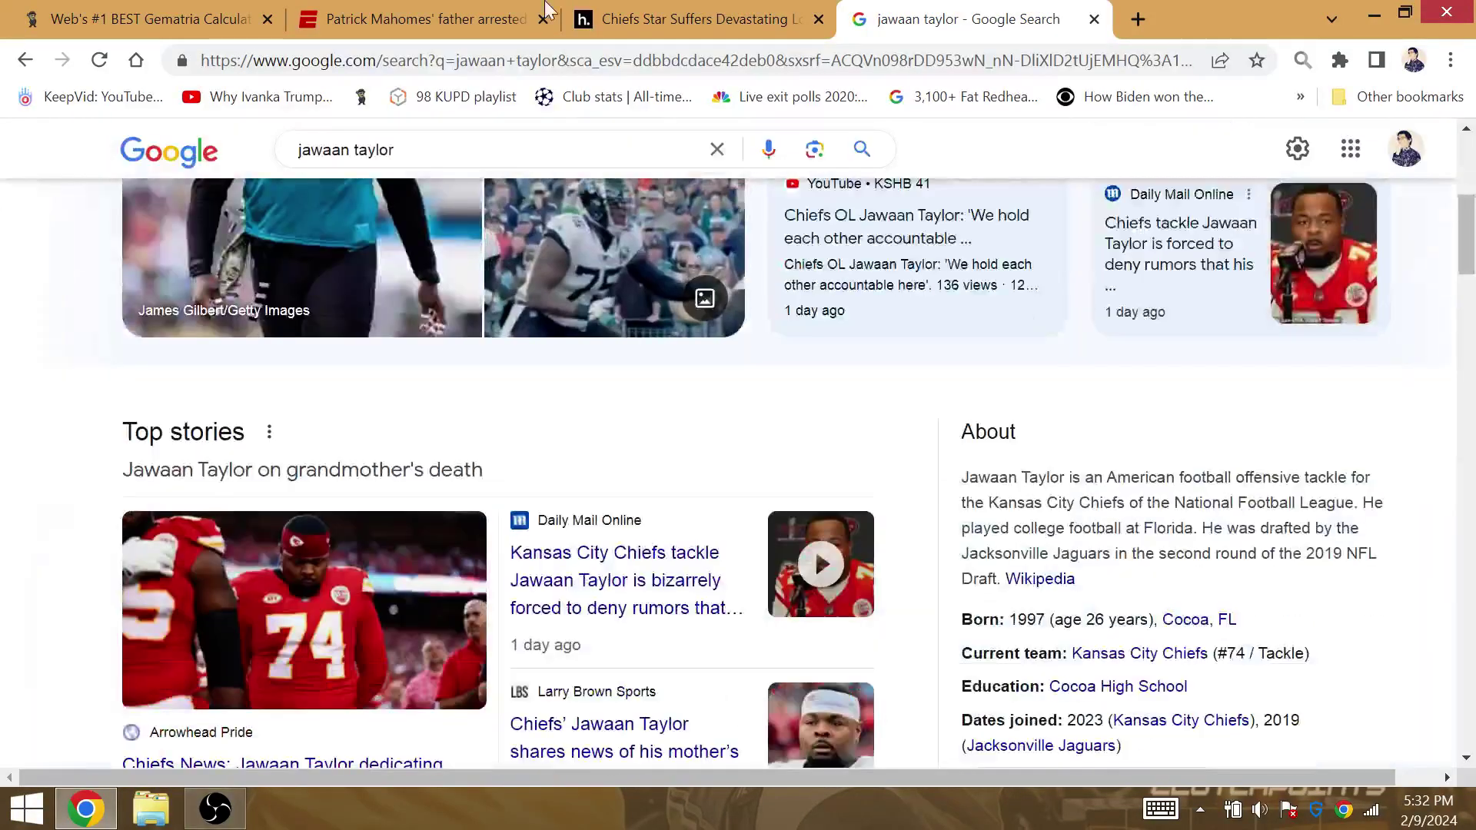
Return to the calculator and replace len with mary (57, 21, 51, 24).
left_click(150, 19)
scroll(735, 484, "up", 3)
scroll(735, 473, "up", 5)
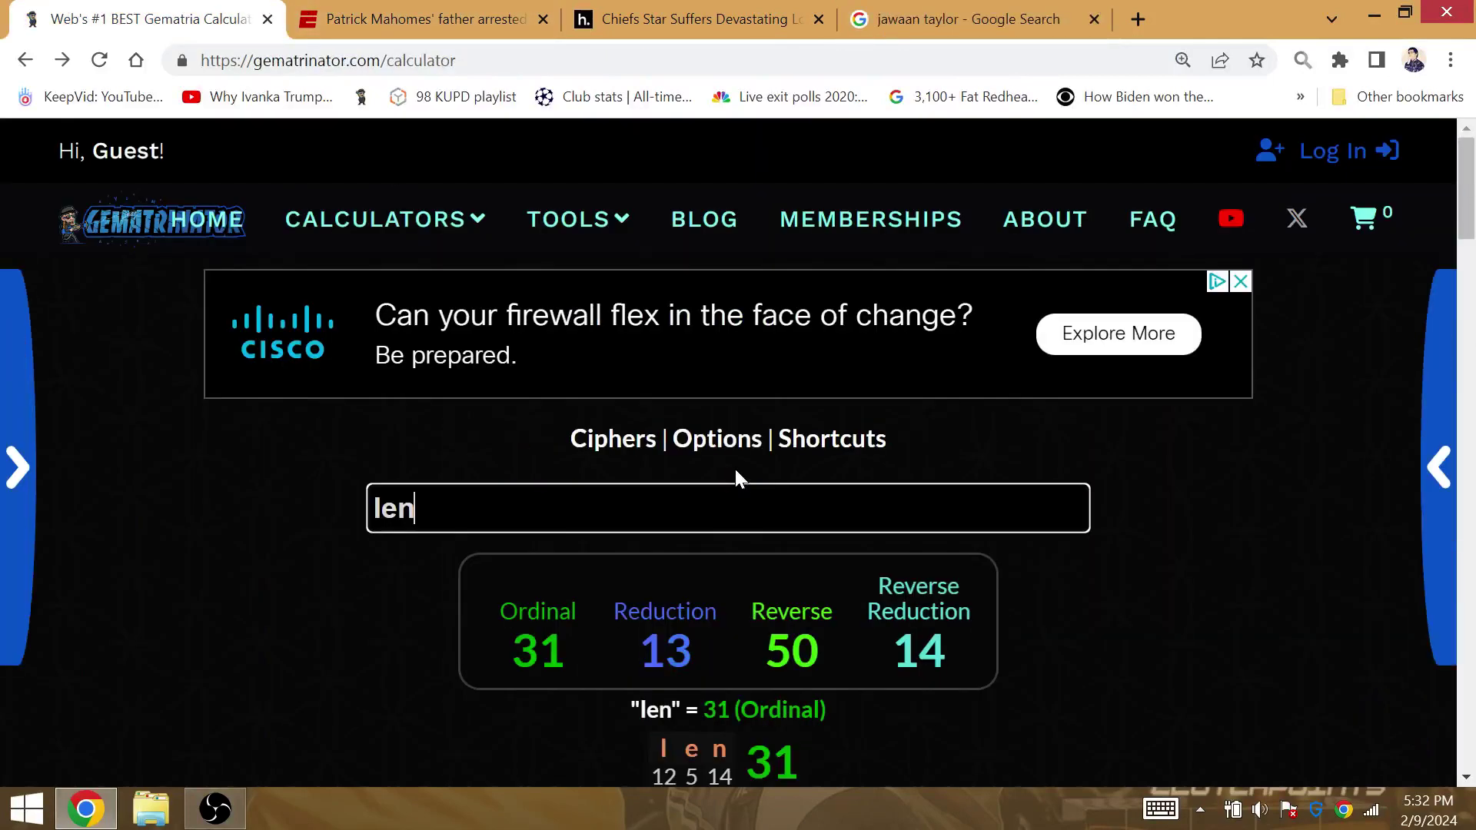
double_click(735, 498)
type("ma")
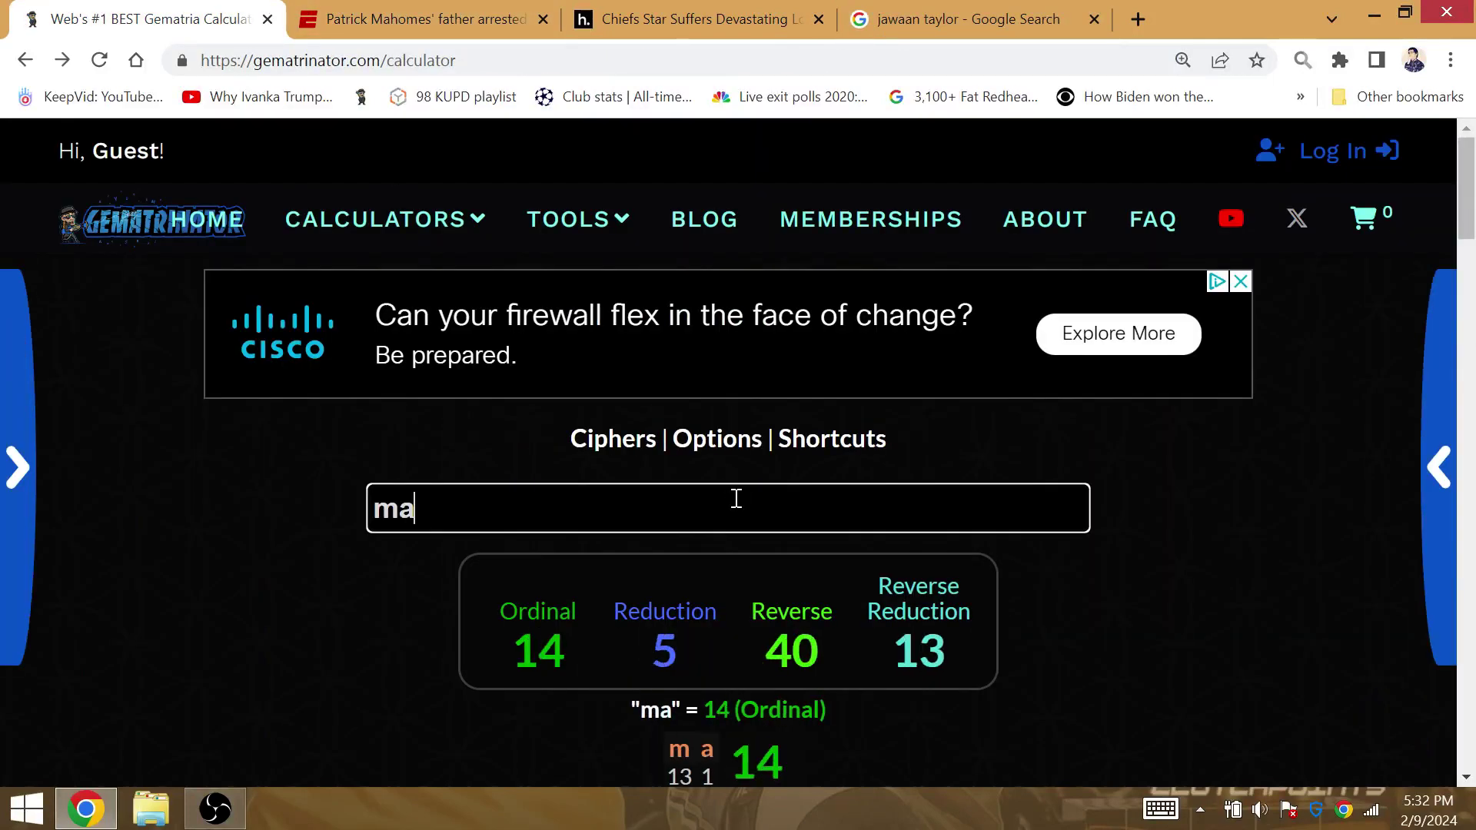
type("ry")
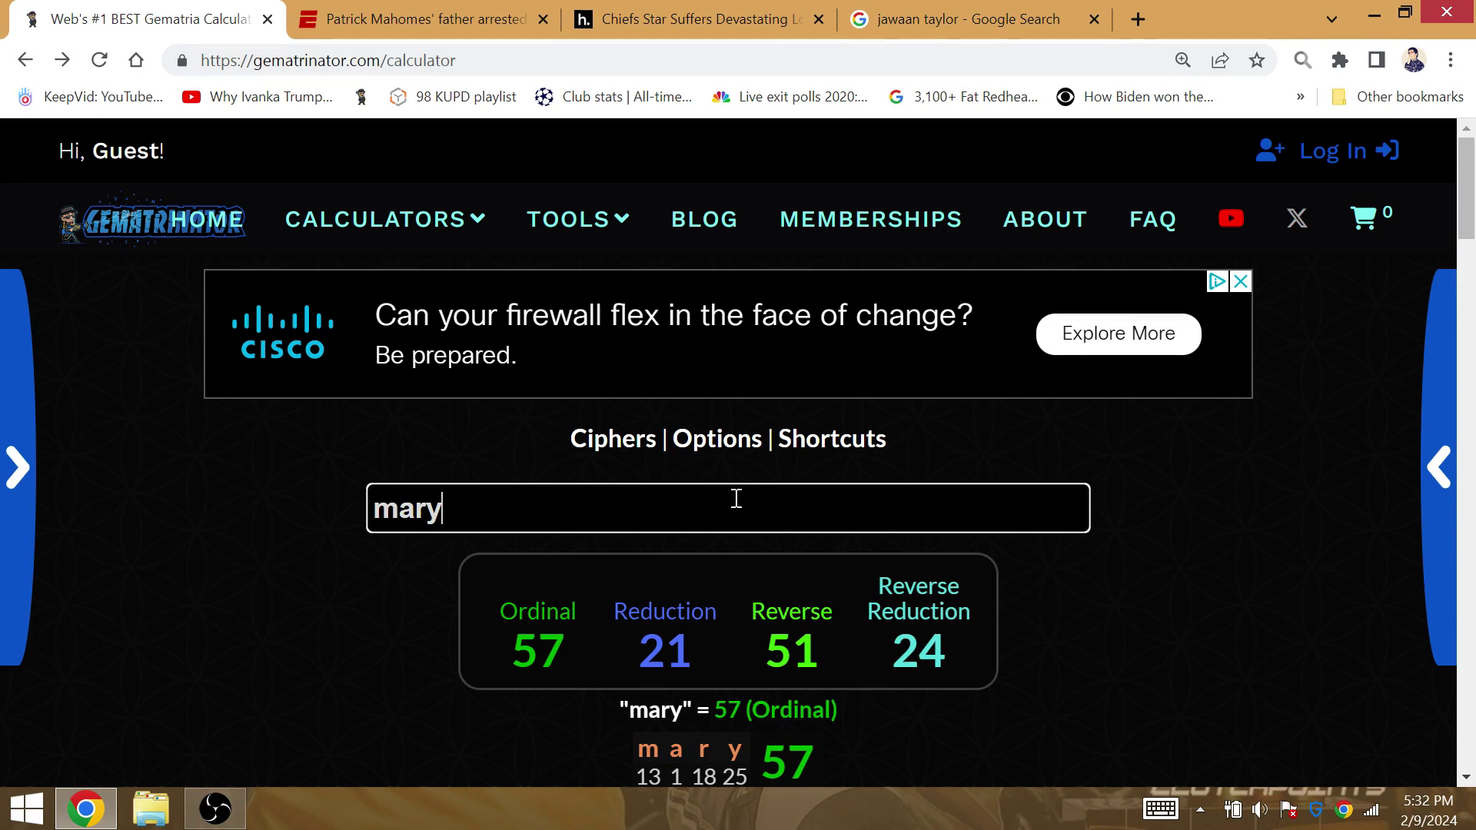
Review the jawaan taylor results, then switch to ESPN's Mahomes father article.
left_click(896, 19)
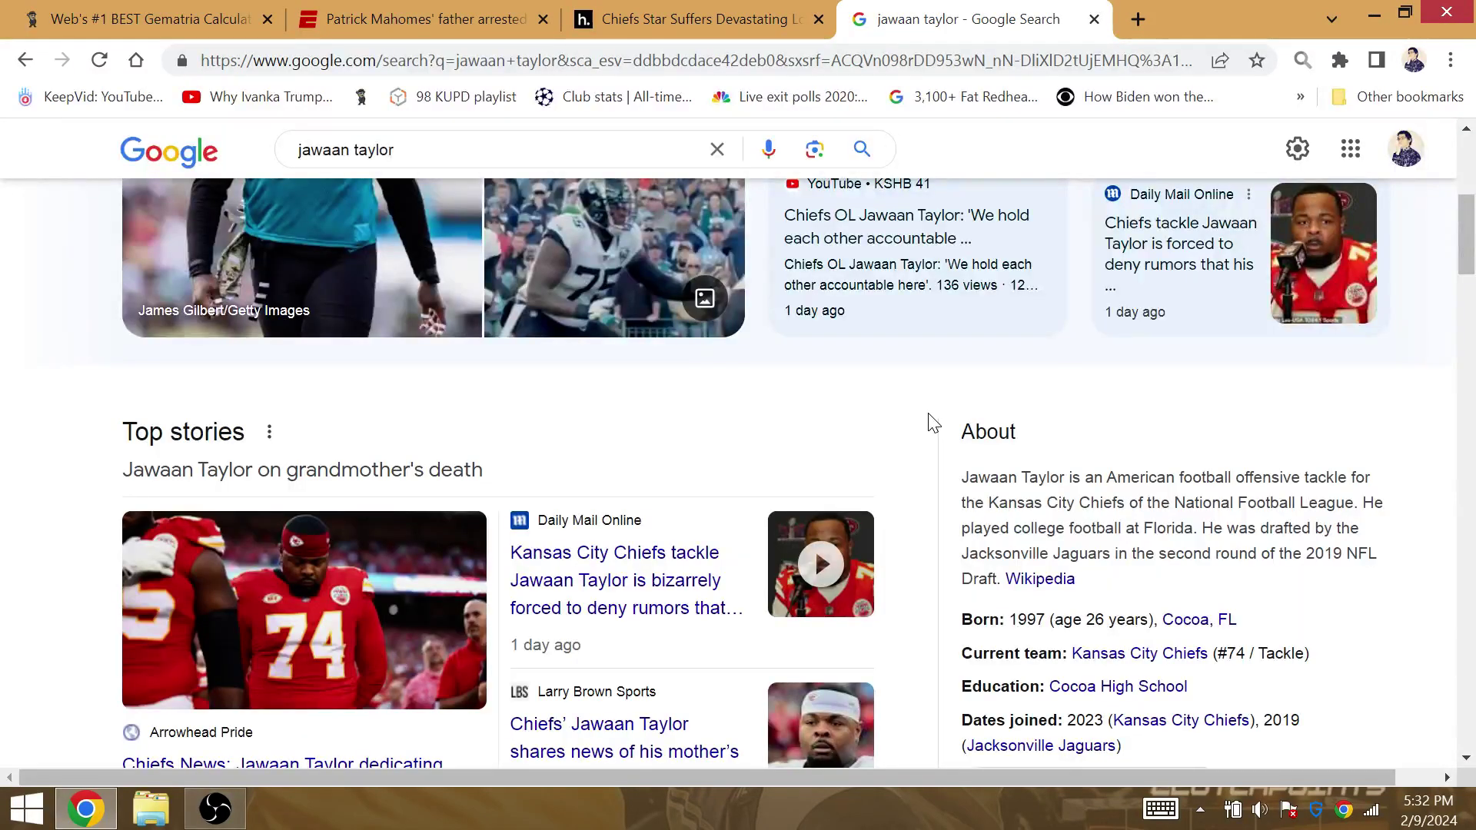
scroll(932, 421, "down", 4)
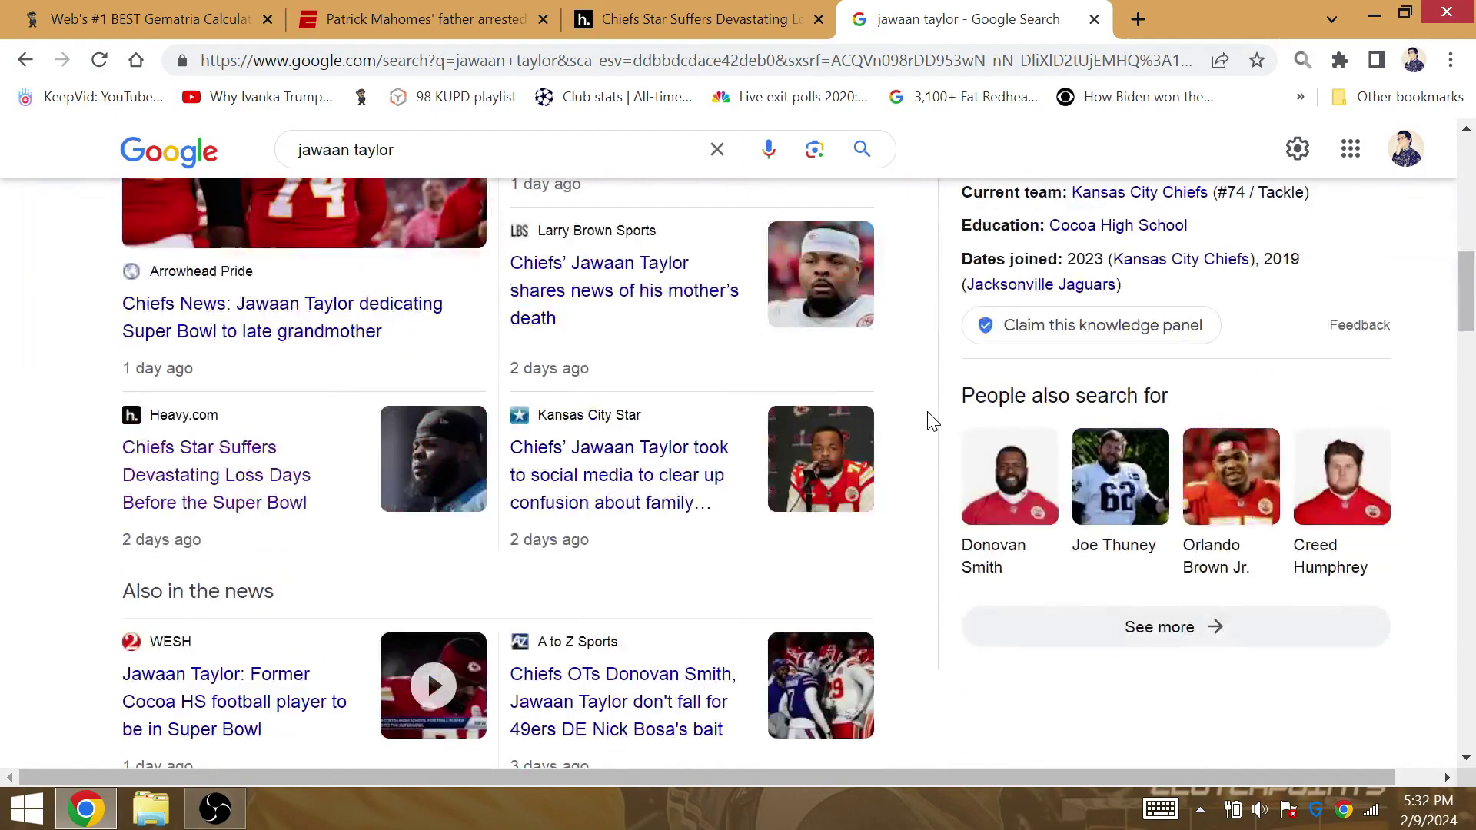
scroll(932, 420, "up", 4)
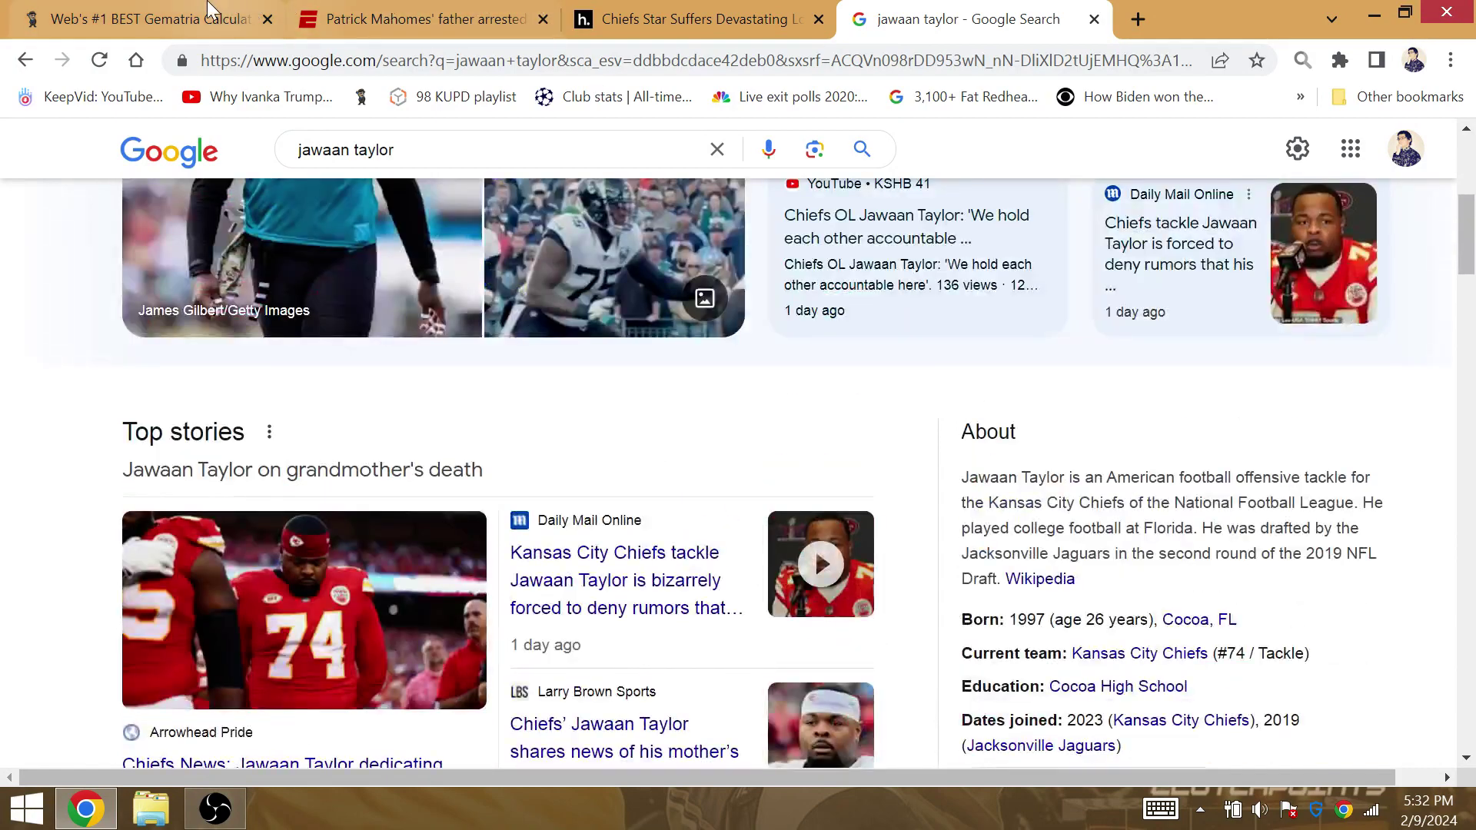
left_click(415, 18)
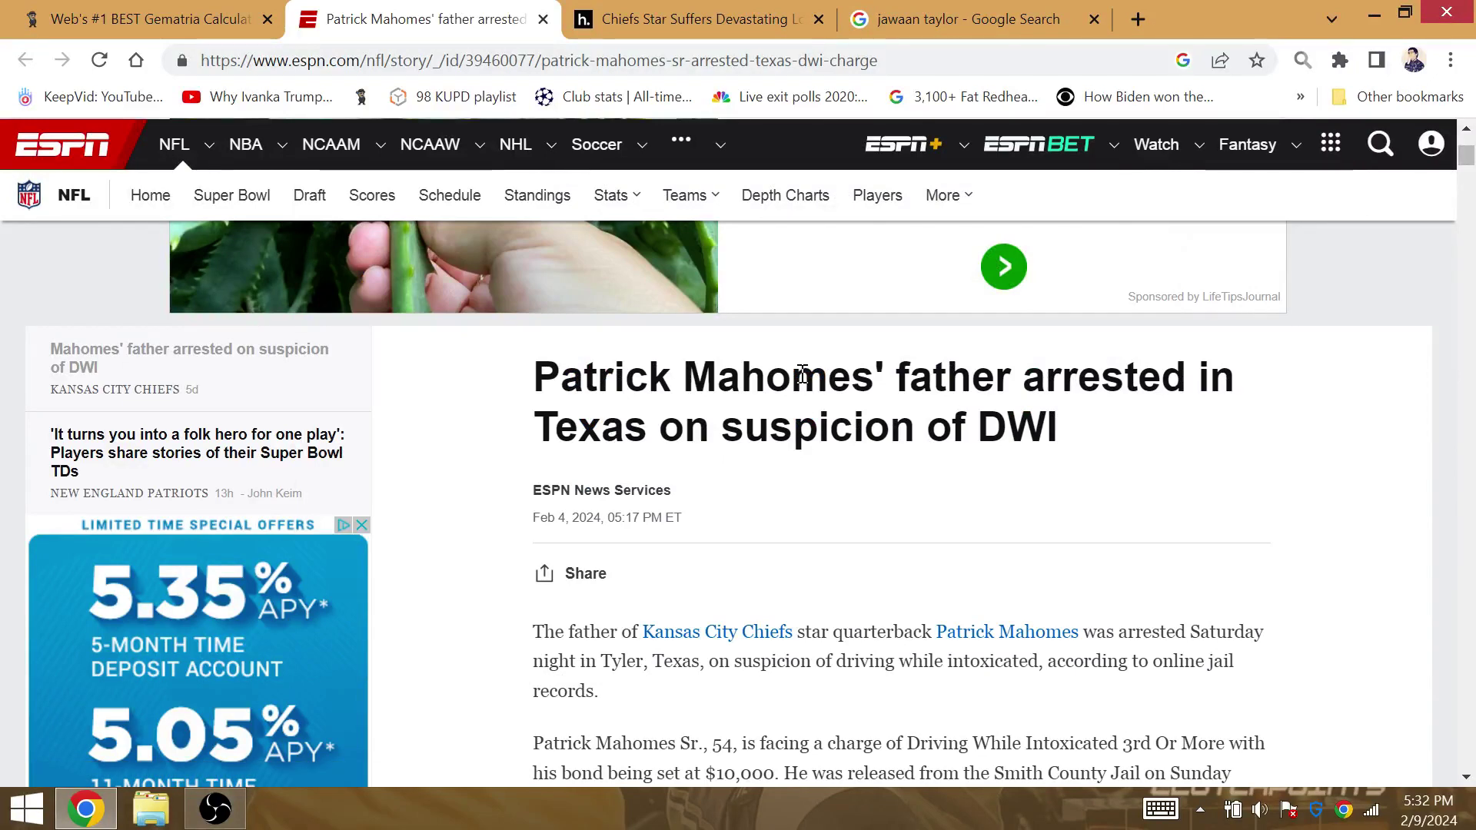
scroll(802, 374, "down", 4)
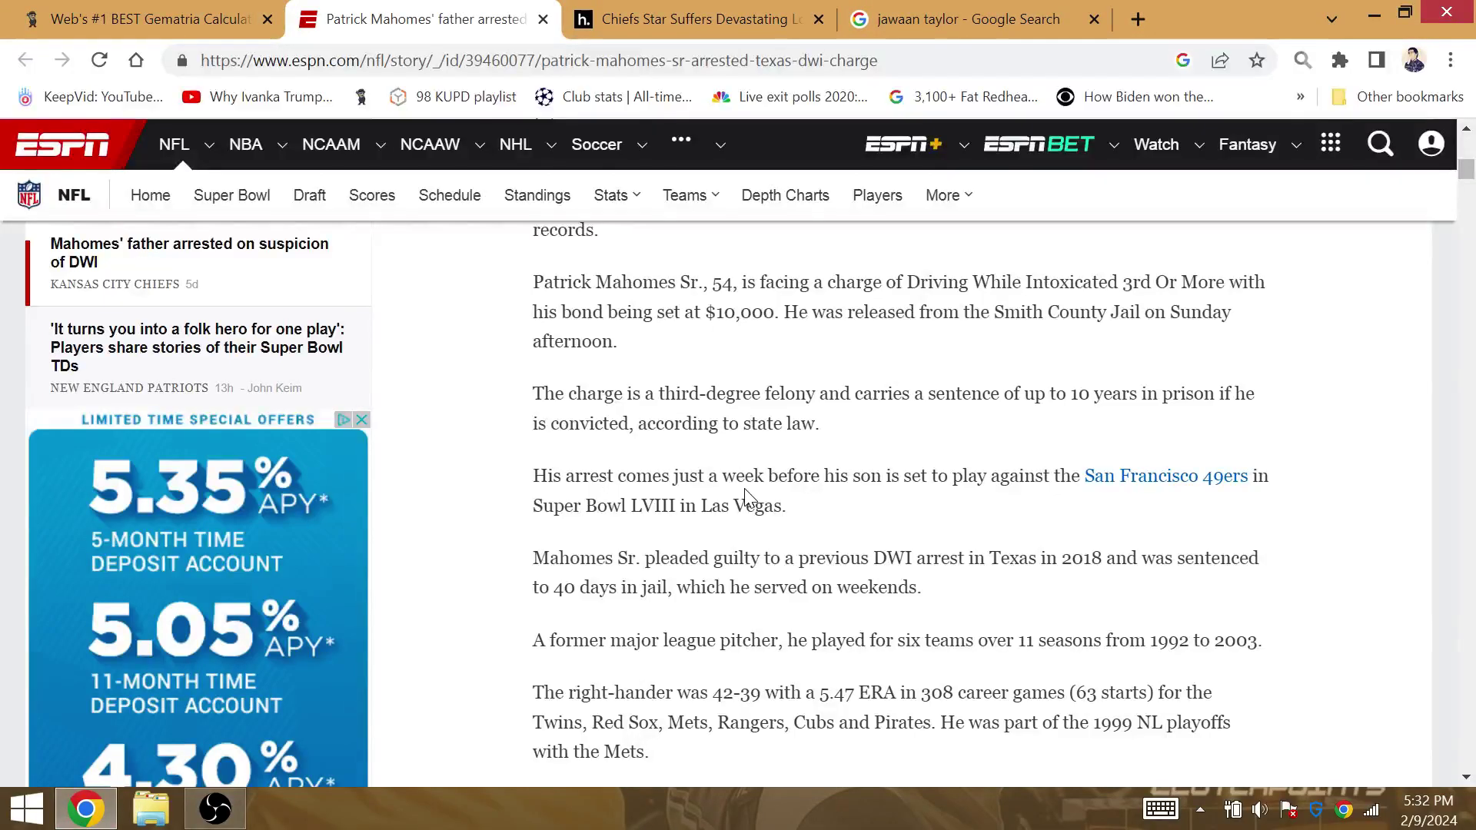
scroll(744, 487, "up", 4)
scroll(743, 499, "down", 4)
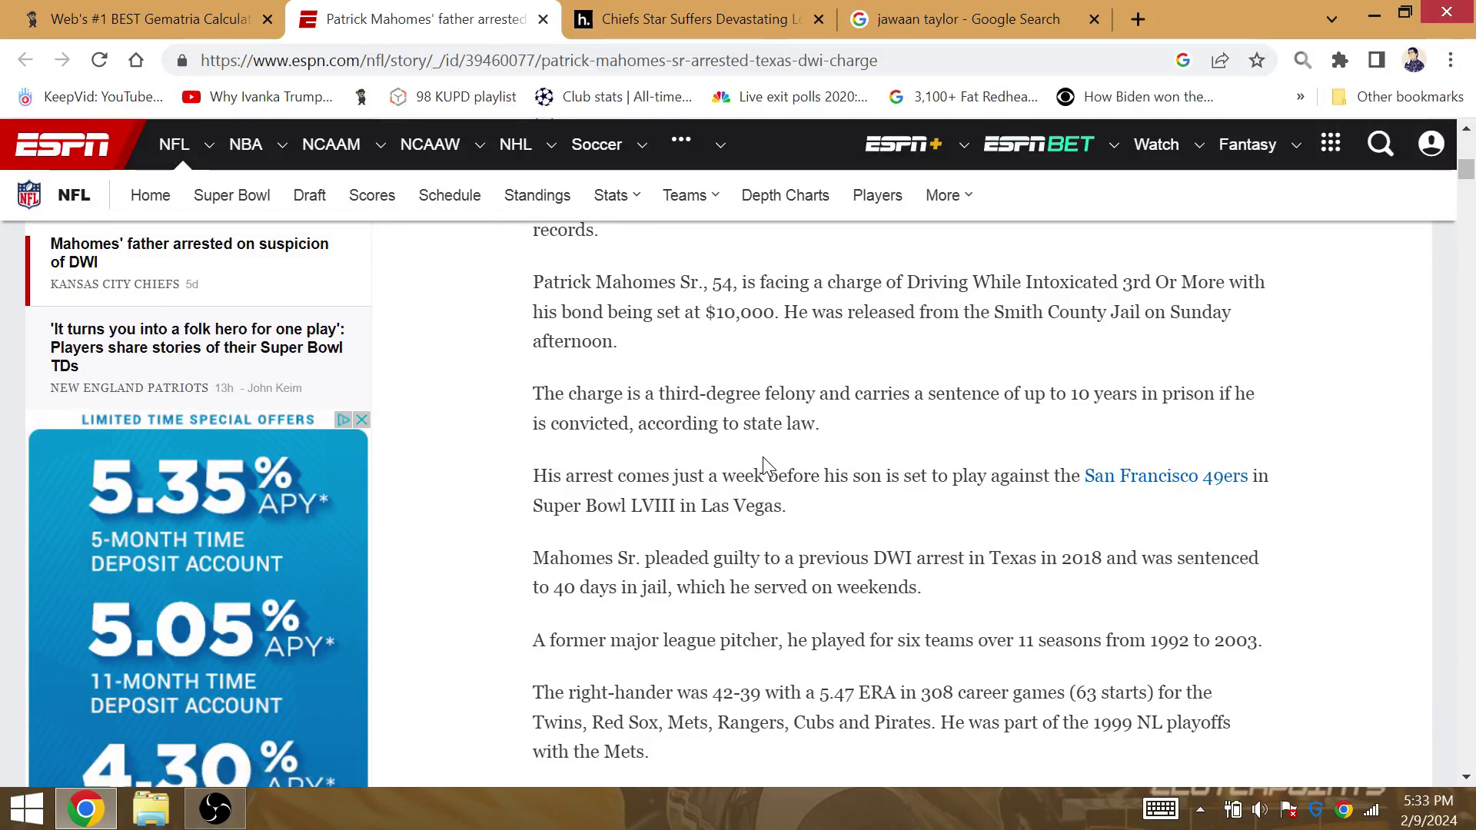
Mark the 39 in Mahomes Sr.'s 42-39 pitching record in the ESPN article.
double_click(749, 692)
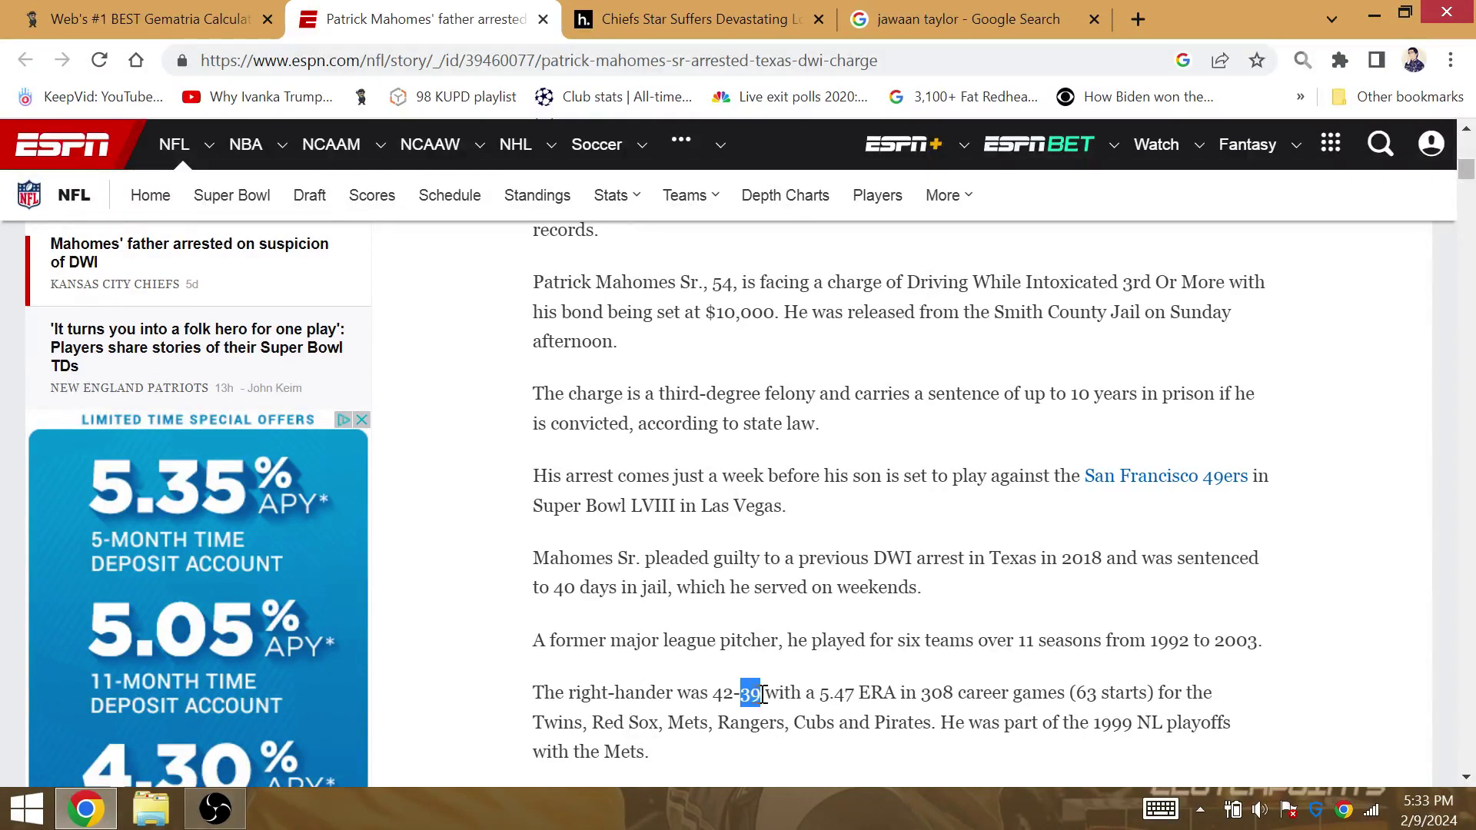
Replace mary with new york, then jawaan taylor (141, 42, 183, 75) in the calculator.
left_click(208, 9)
left_click_drag(695, 504, 178, 511)
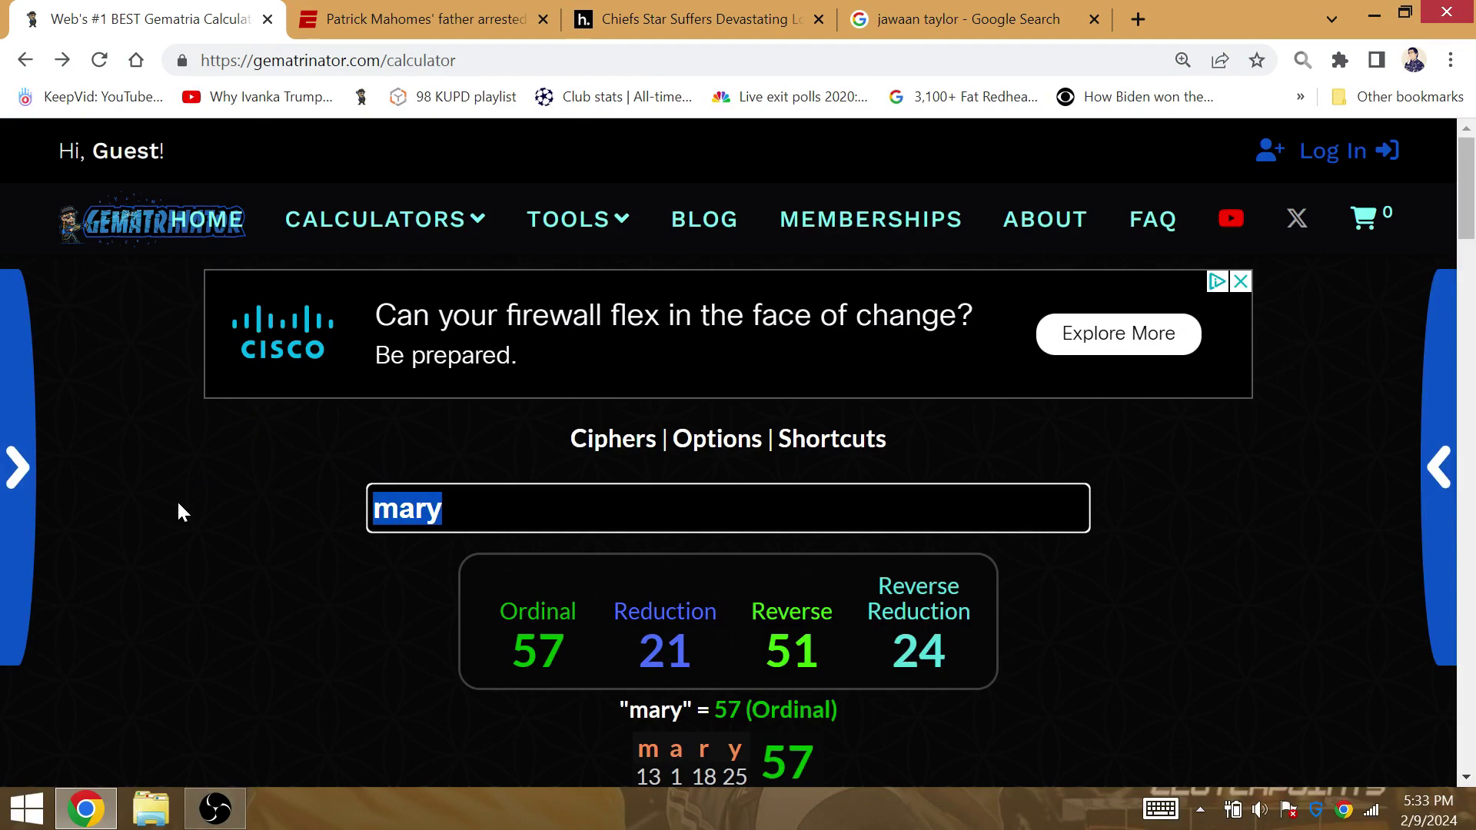
type("new york")
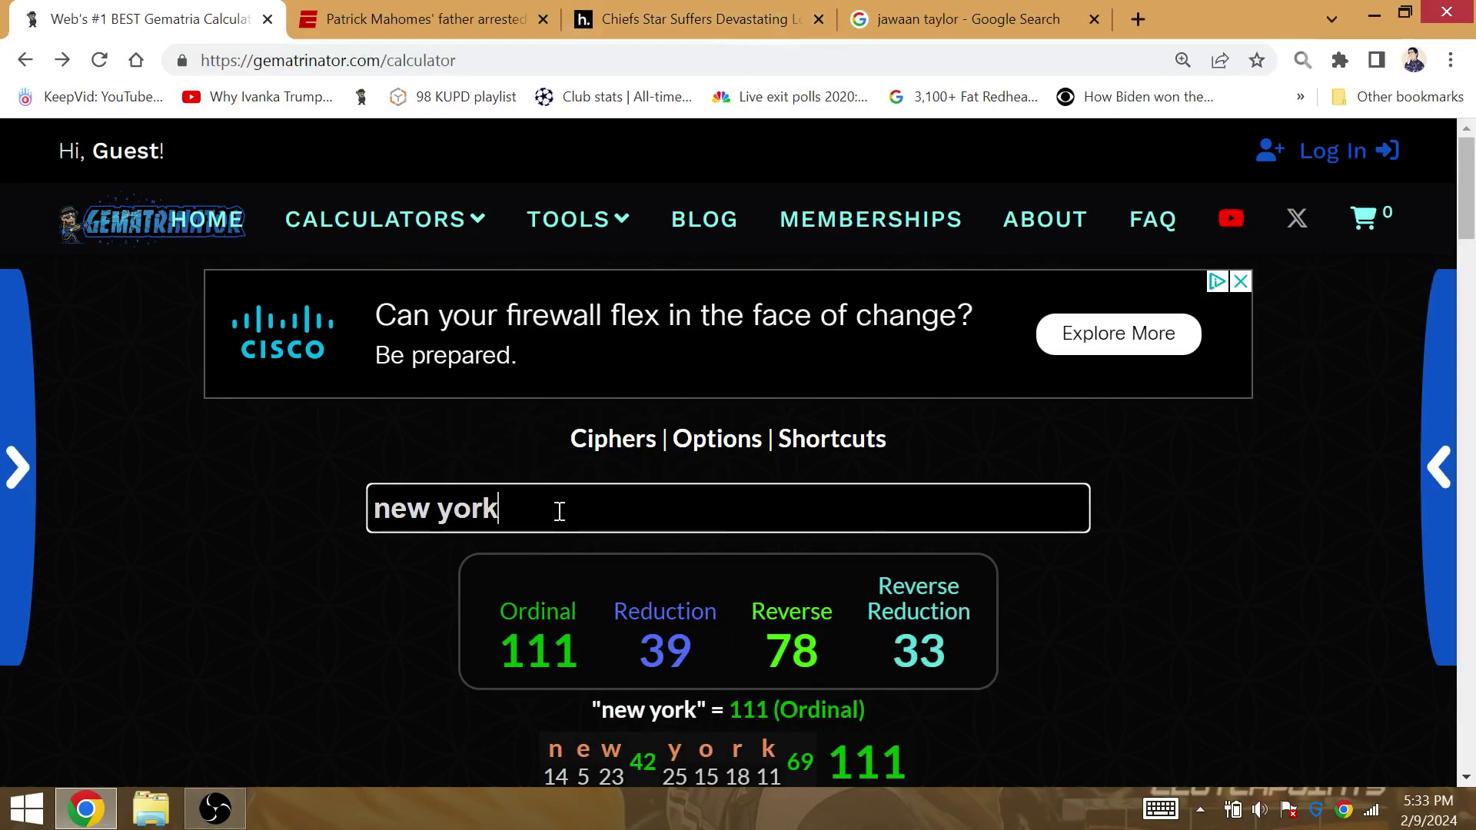
left_click_drag(561, 508, 26, 478)
type("jawaan")
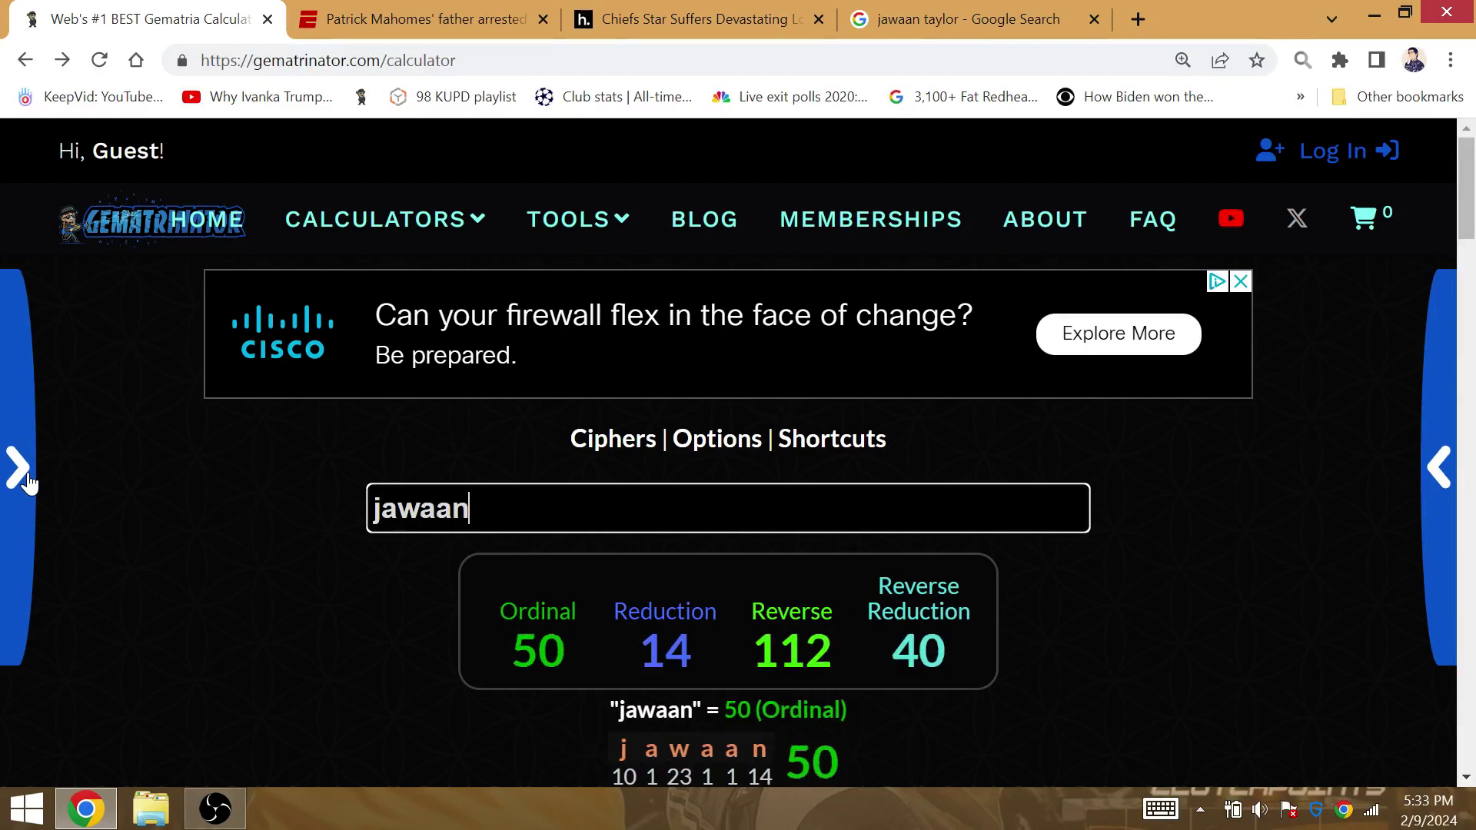
type(" taylor")
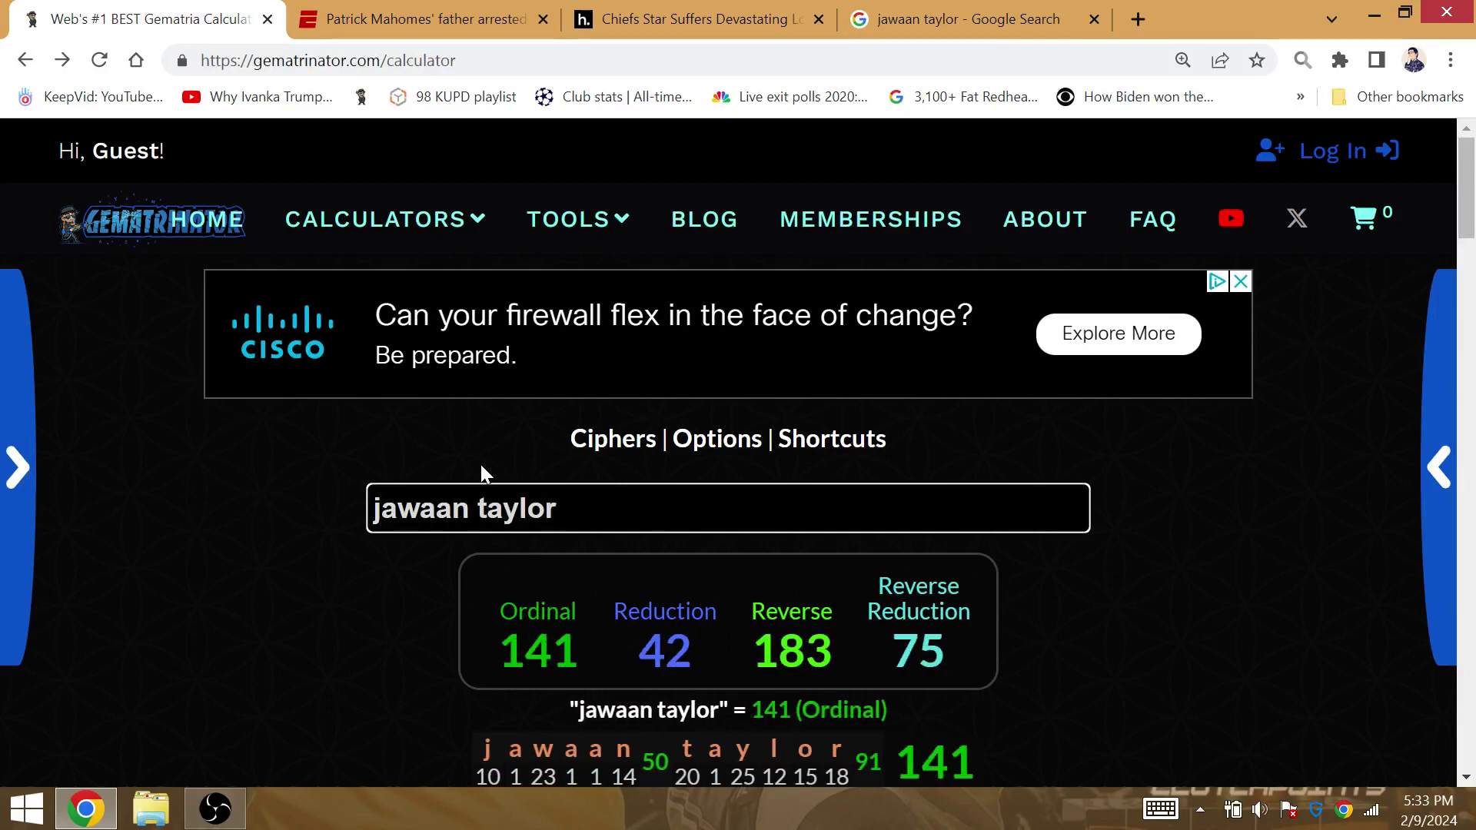
Remove jawaan so the field reads taylor at 91, 28, 71, 35.
double_click(435, 501)
key("BackSpace")
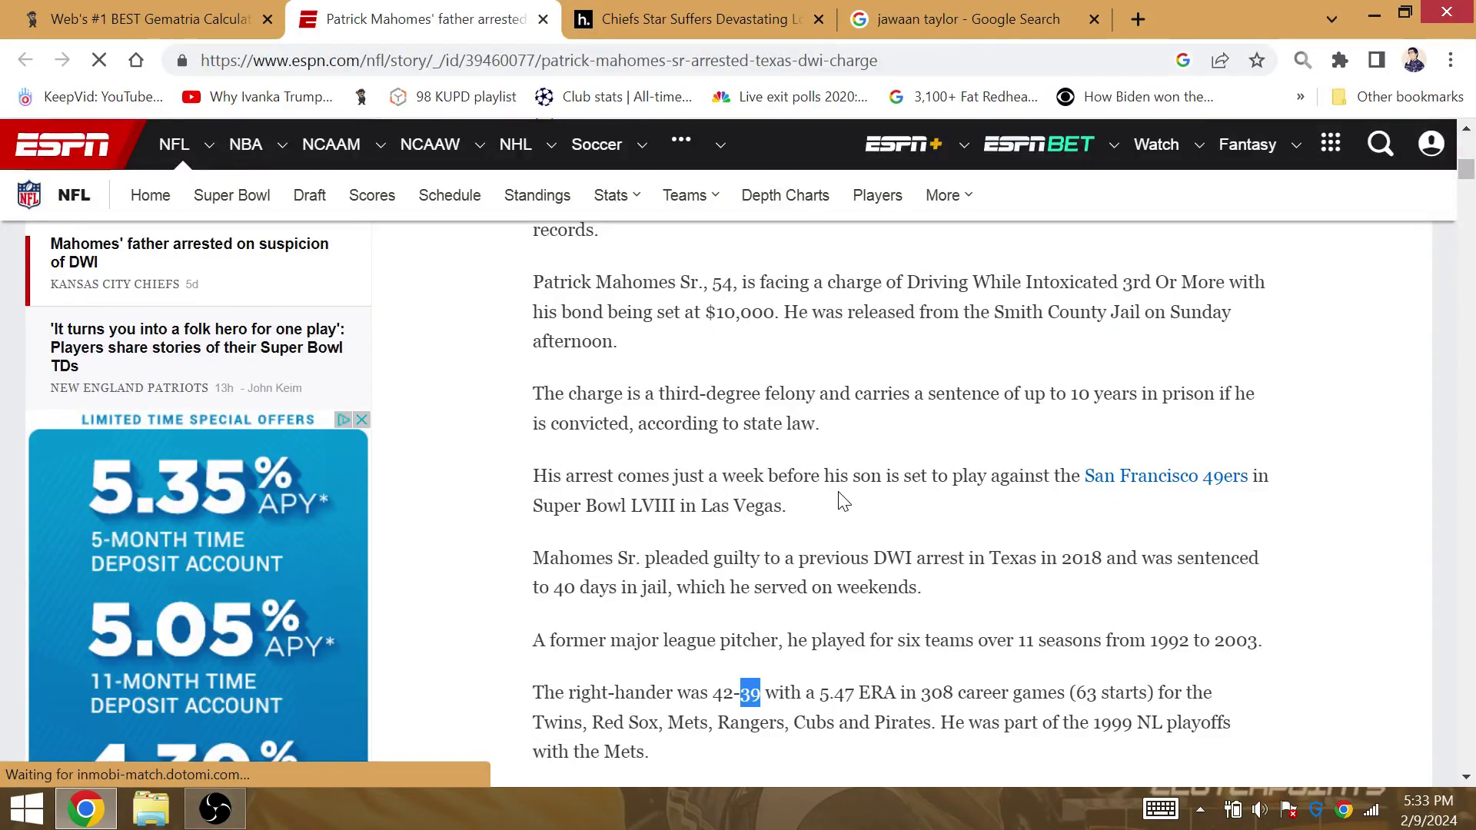
scroll(839, 498, "down", 4)
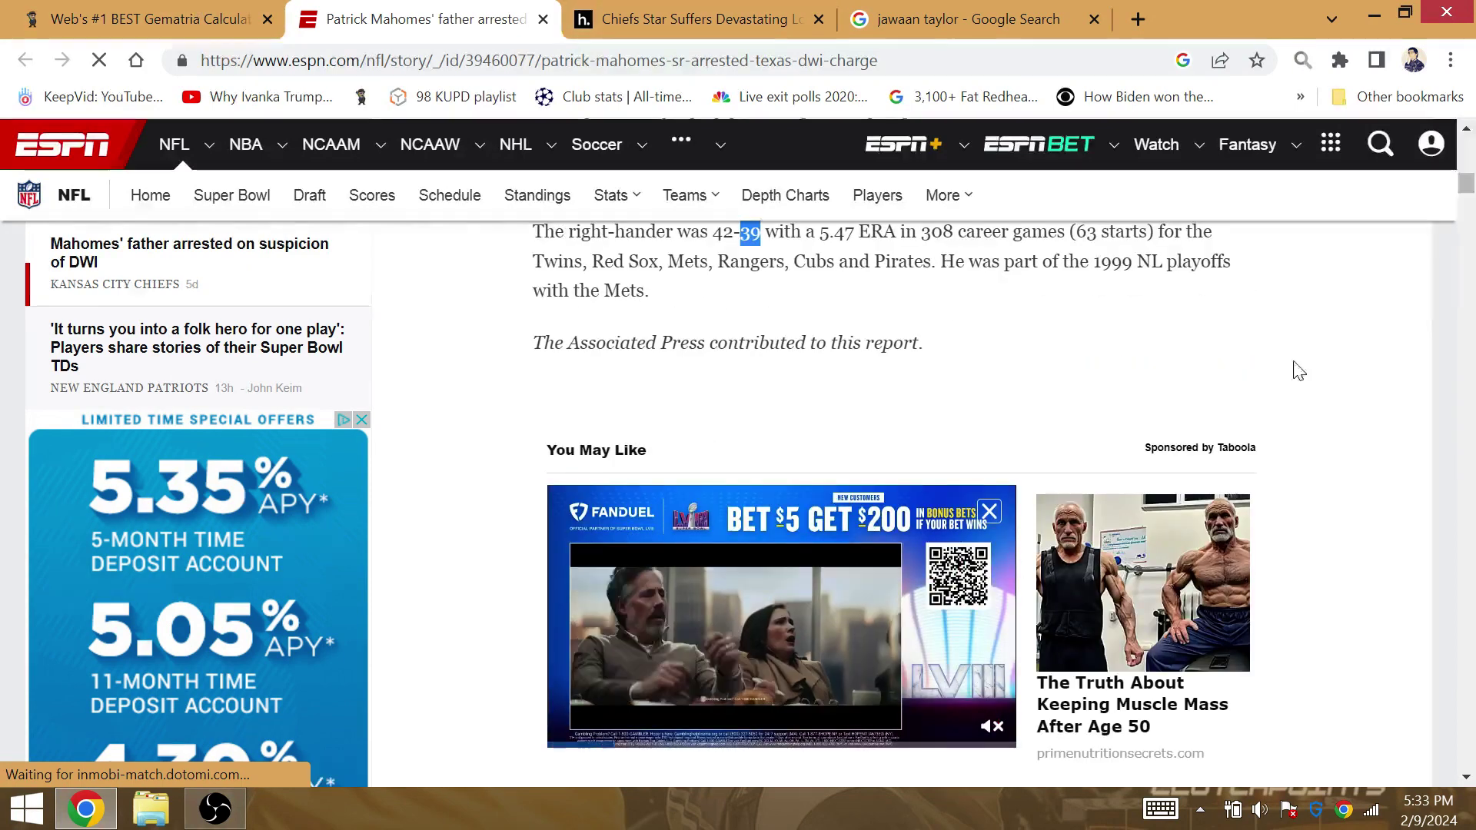
Read through the ESPN Mahomes article, then return to the calculator holding taylor.
left_click(1467, 183)
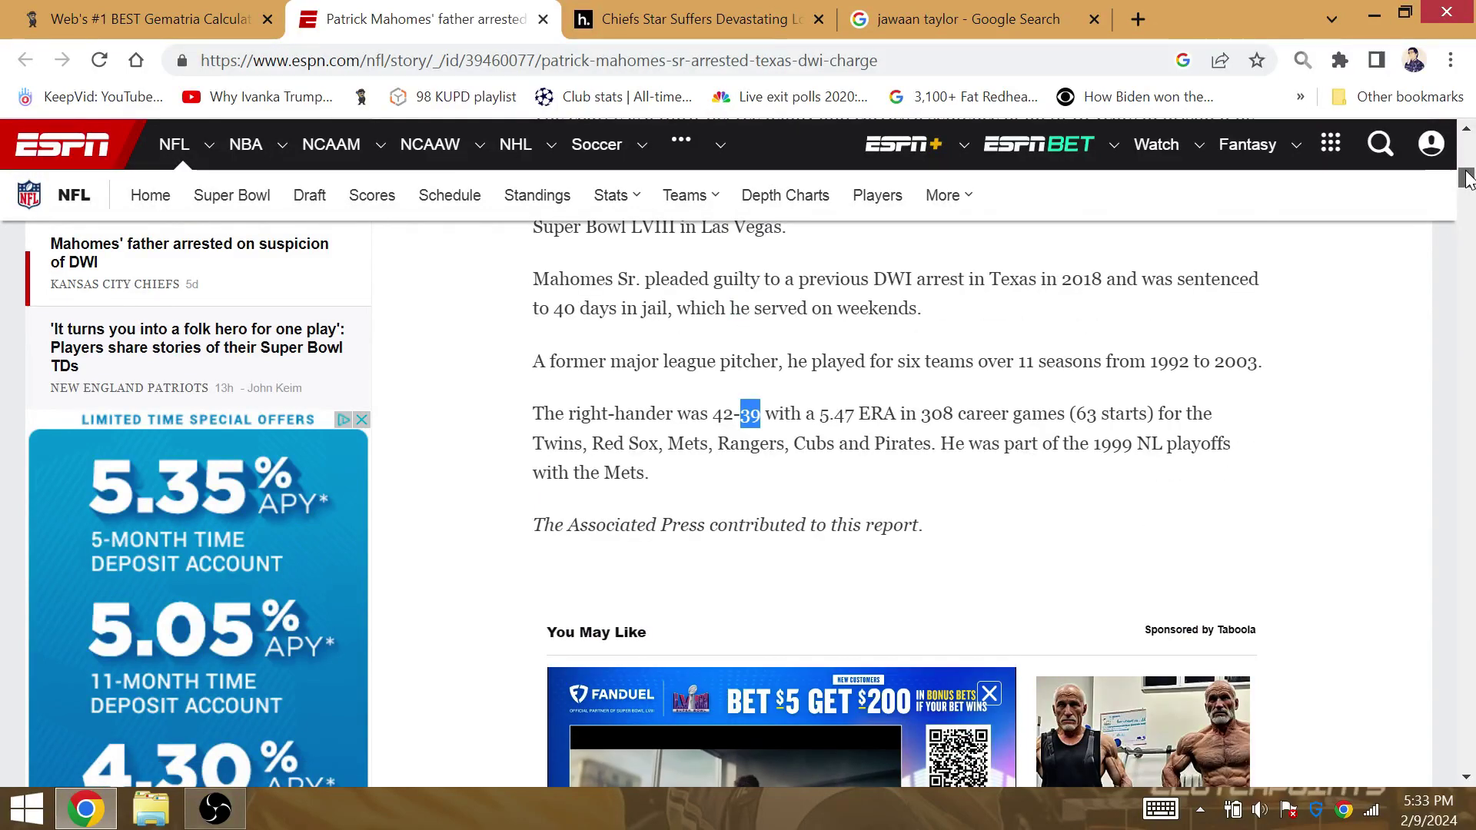
scroll(1466, 176, "up", 2)
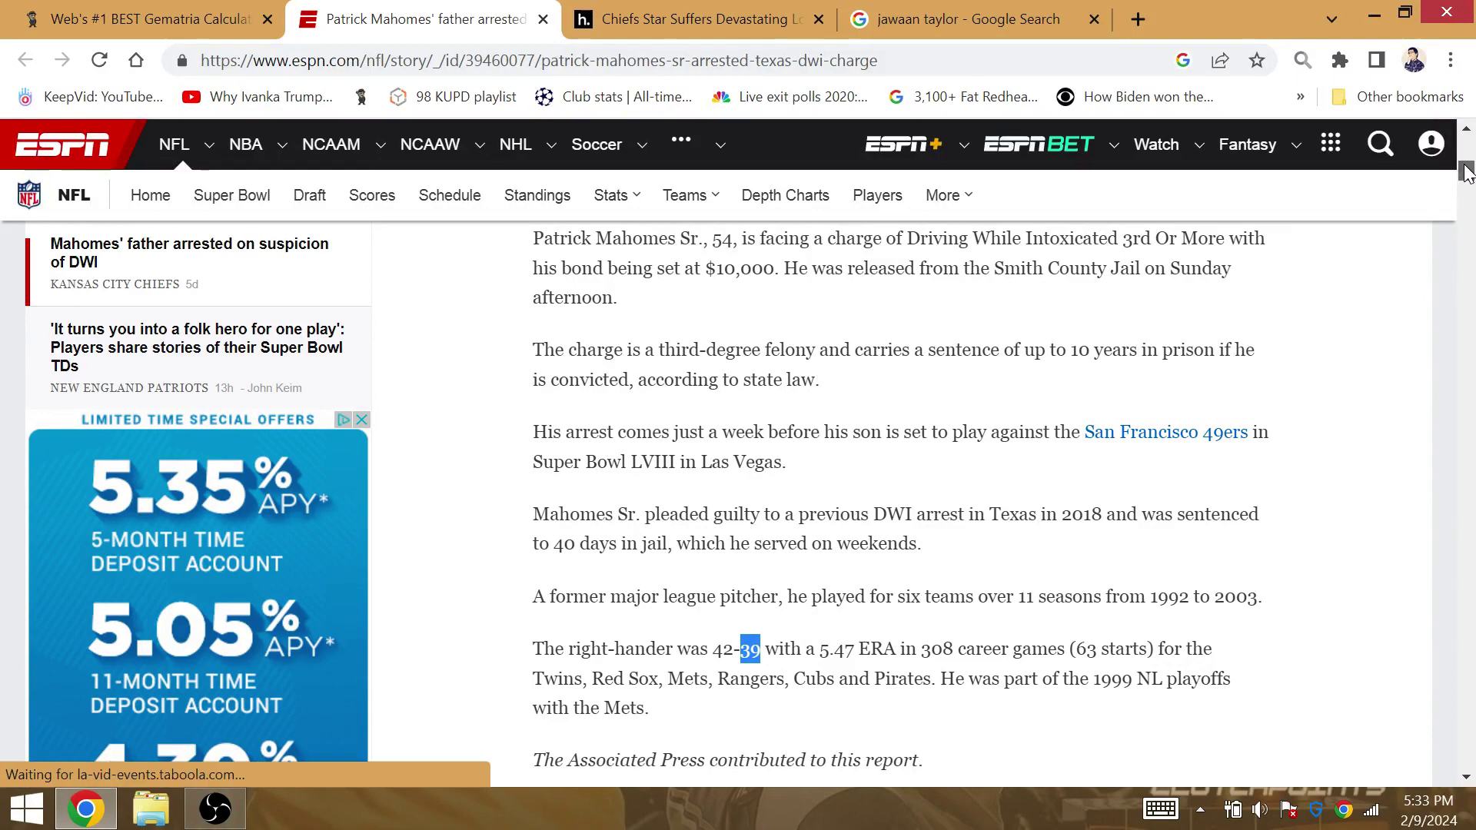
left_click_drag(1466, 171, 1466, 164)
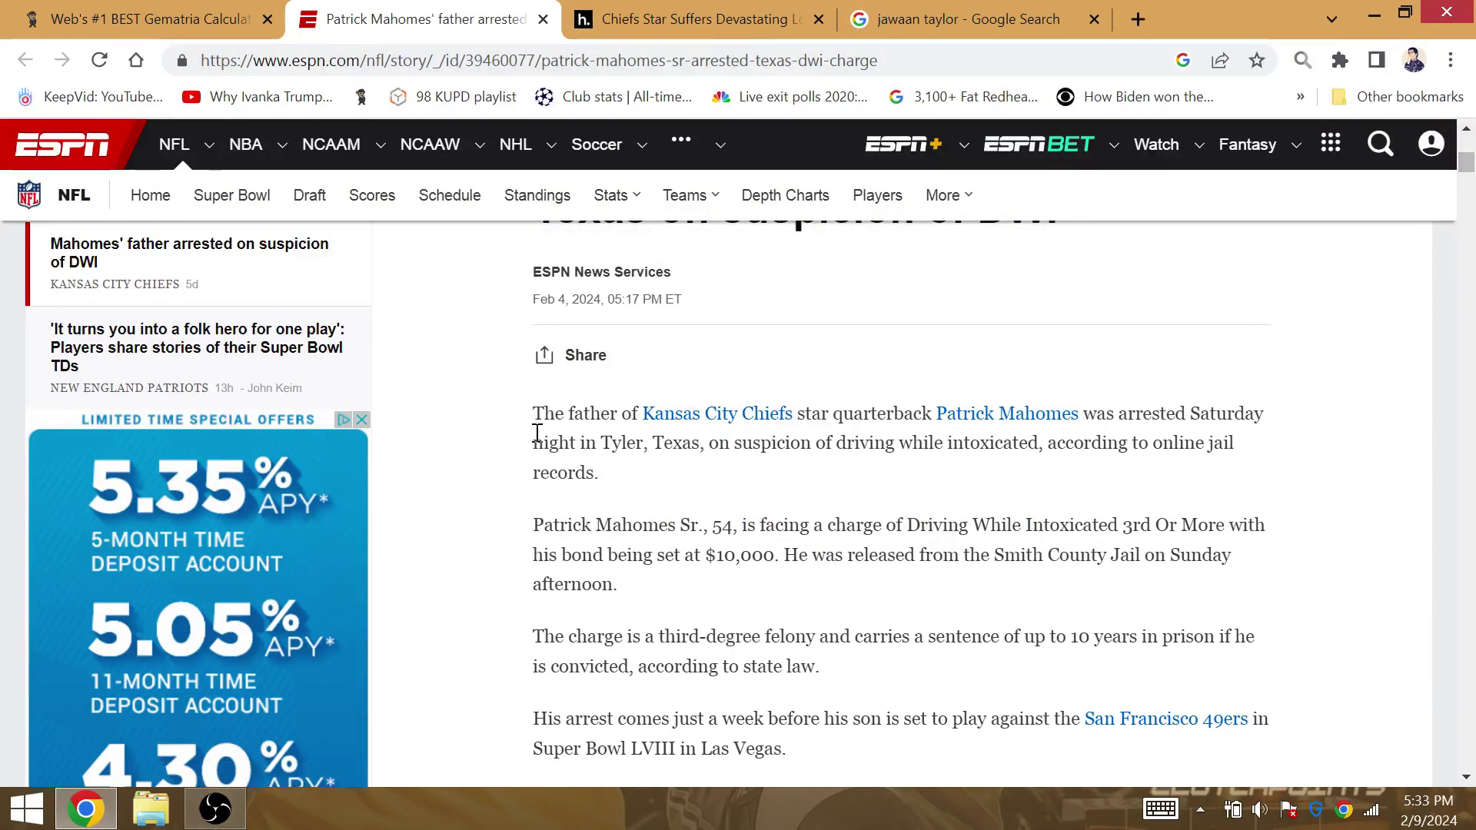
key("ctrl+shift+Tab")
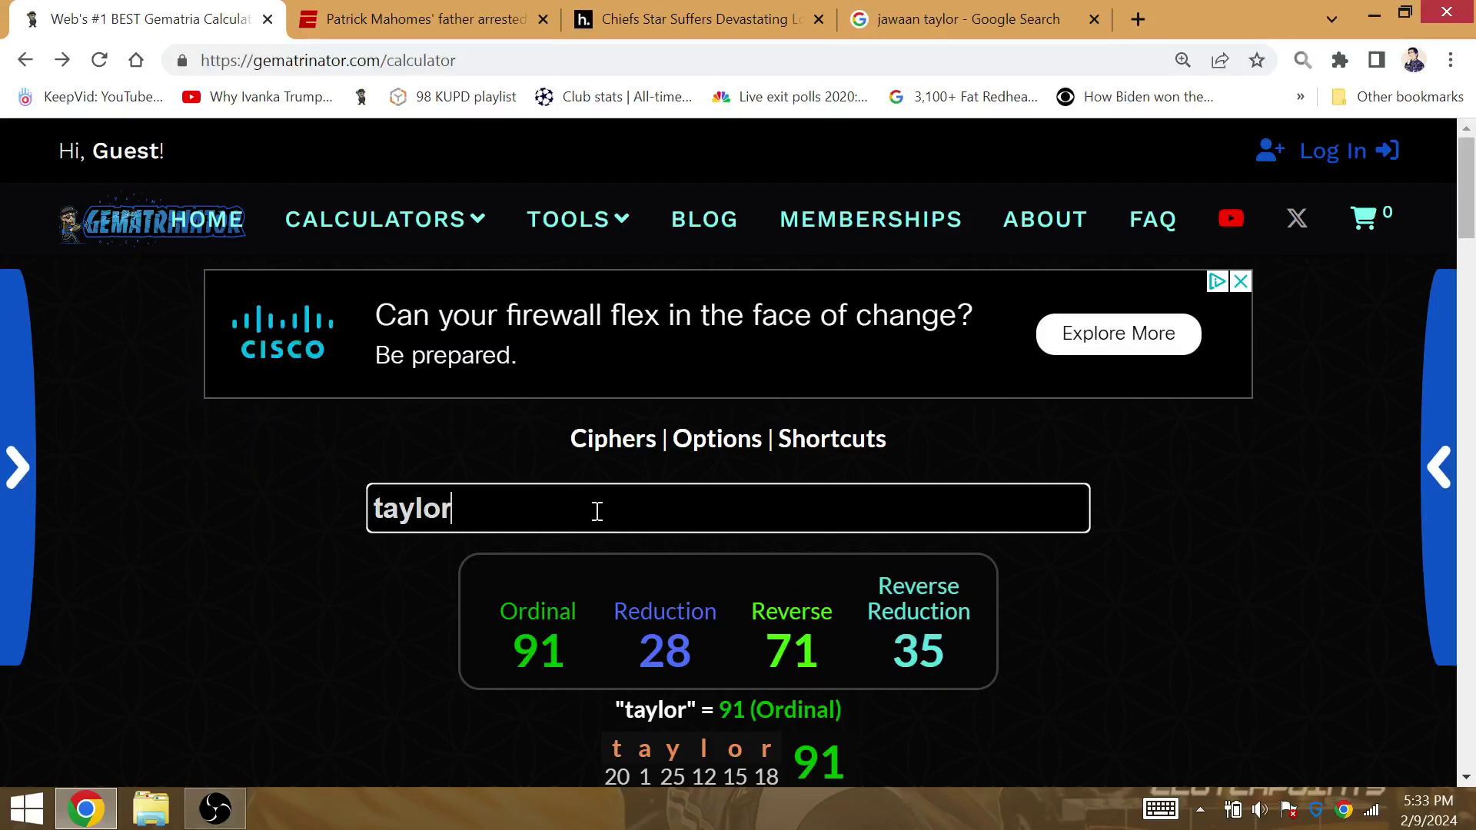
Calculate dad and then denver broncos, fixing typing slips along the way.
left_click_drag(596, 510, 299, 516)
type("dqad")
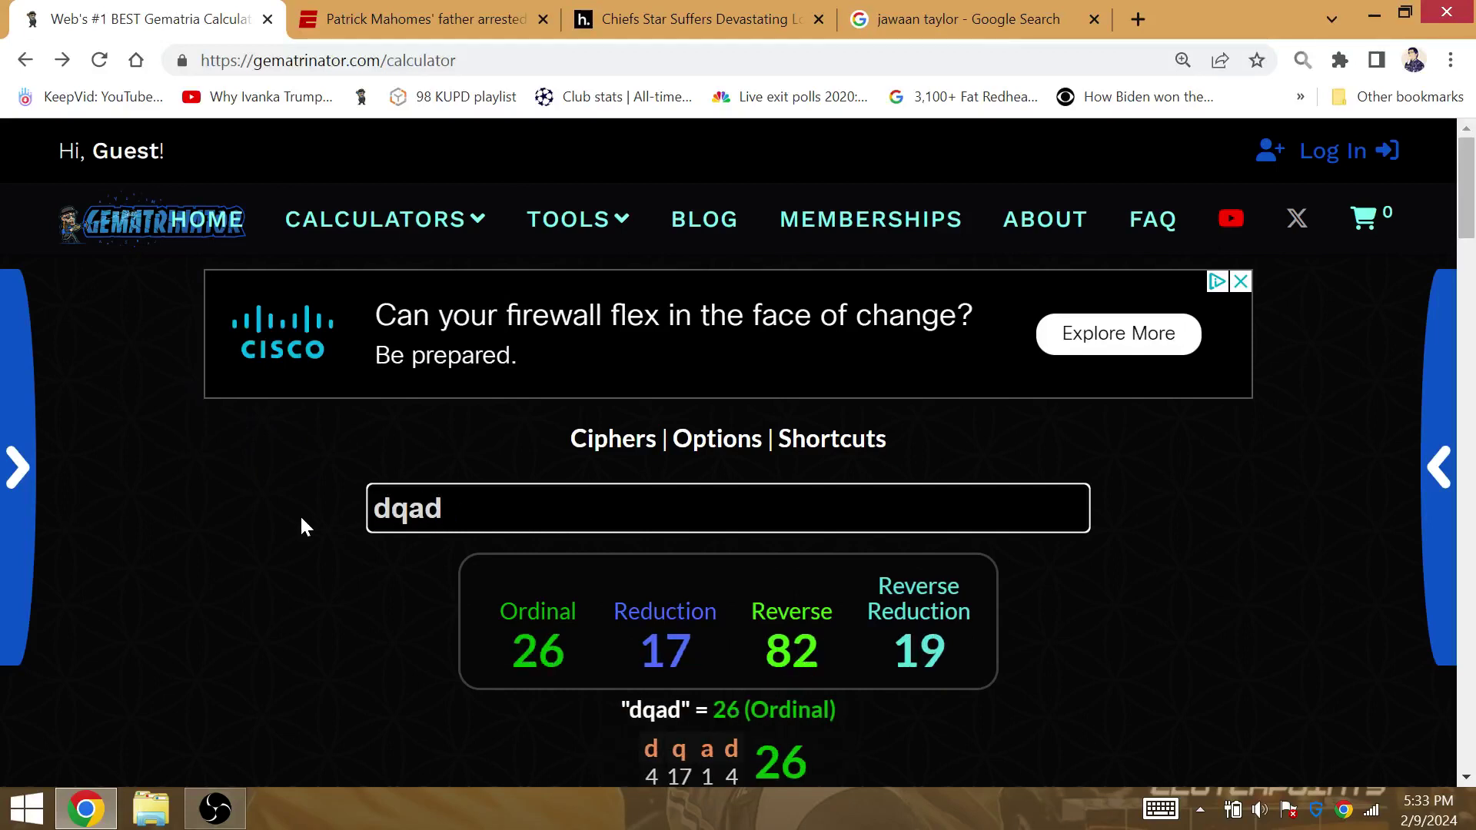
key("BackSpace")
key("BackSpace")
key("BackSpace")
type("ad")
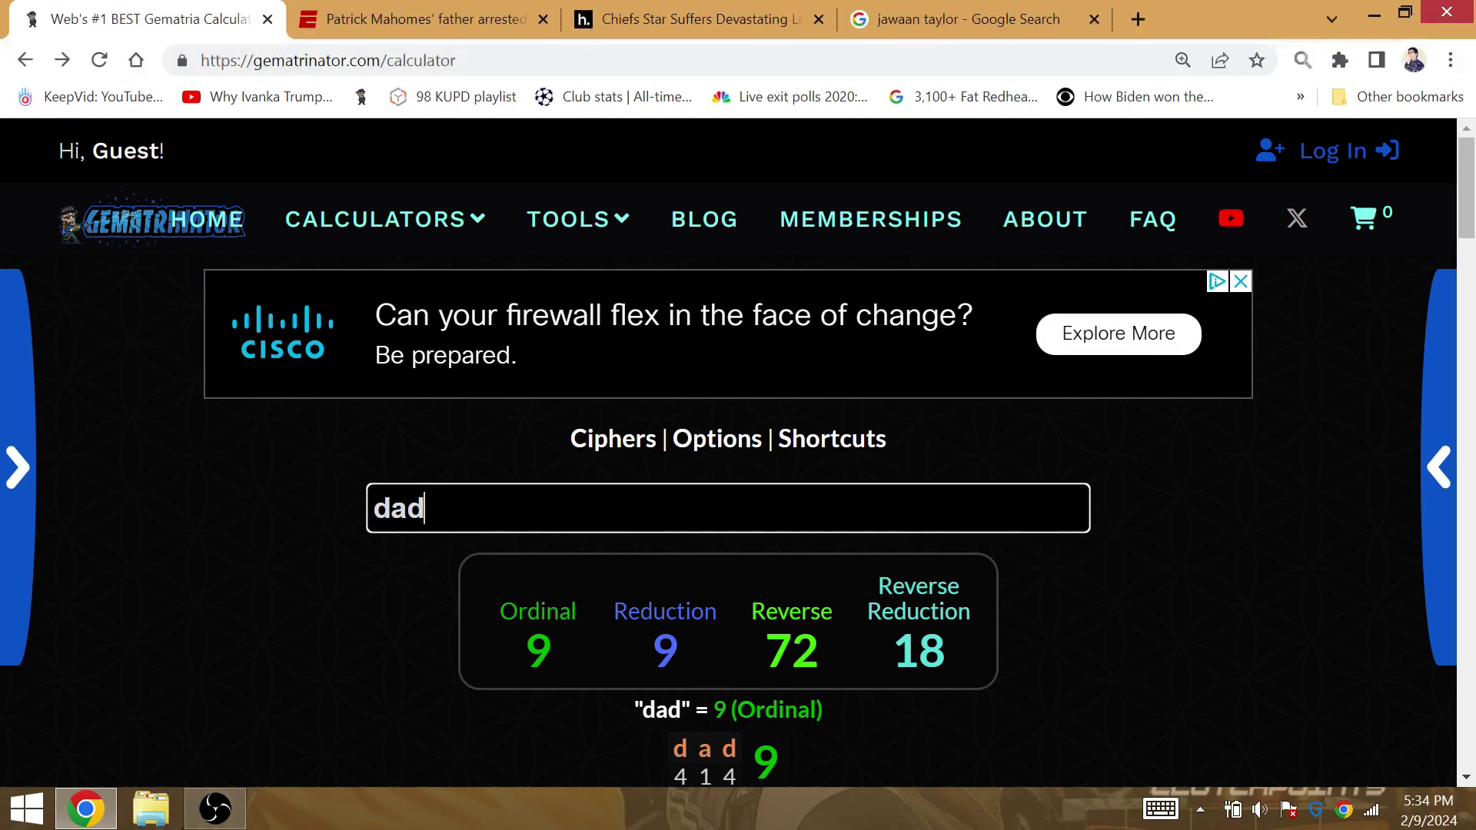
left_click(245, 802)
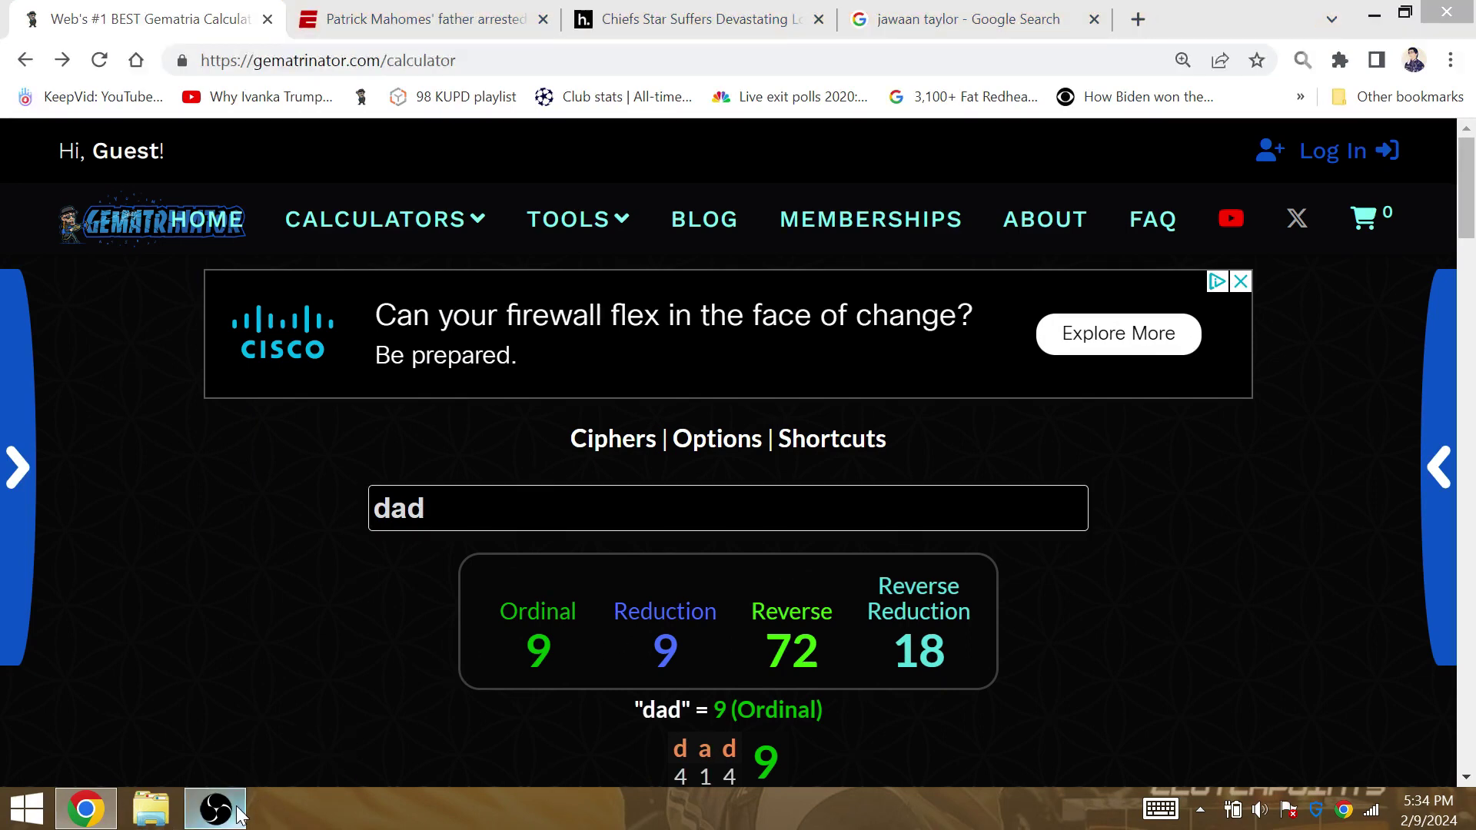
double_click(514, 511)
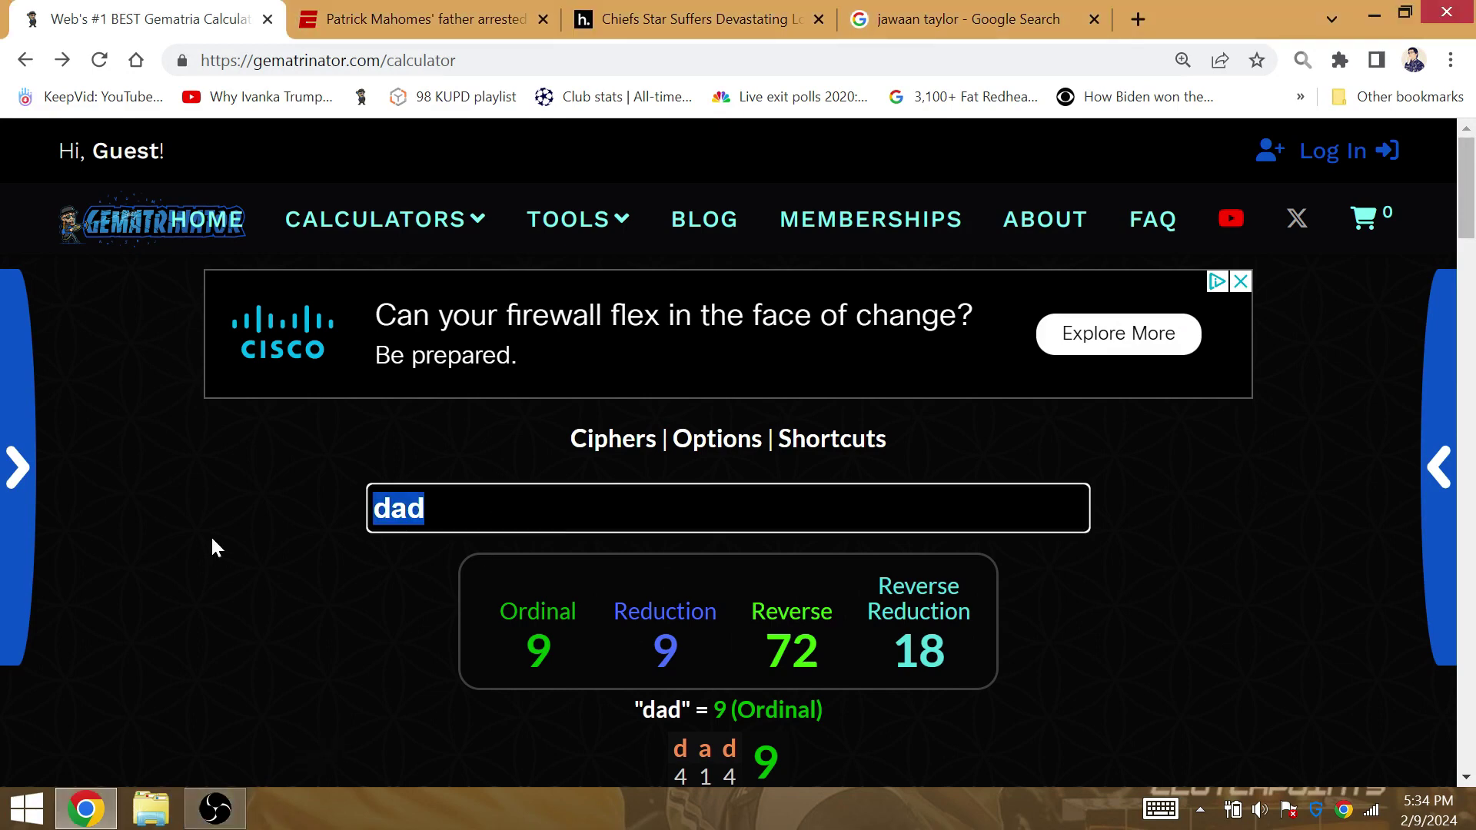
type("denver broc")
key("BackSpace")
type("ncos")
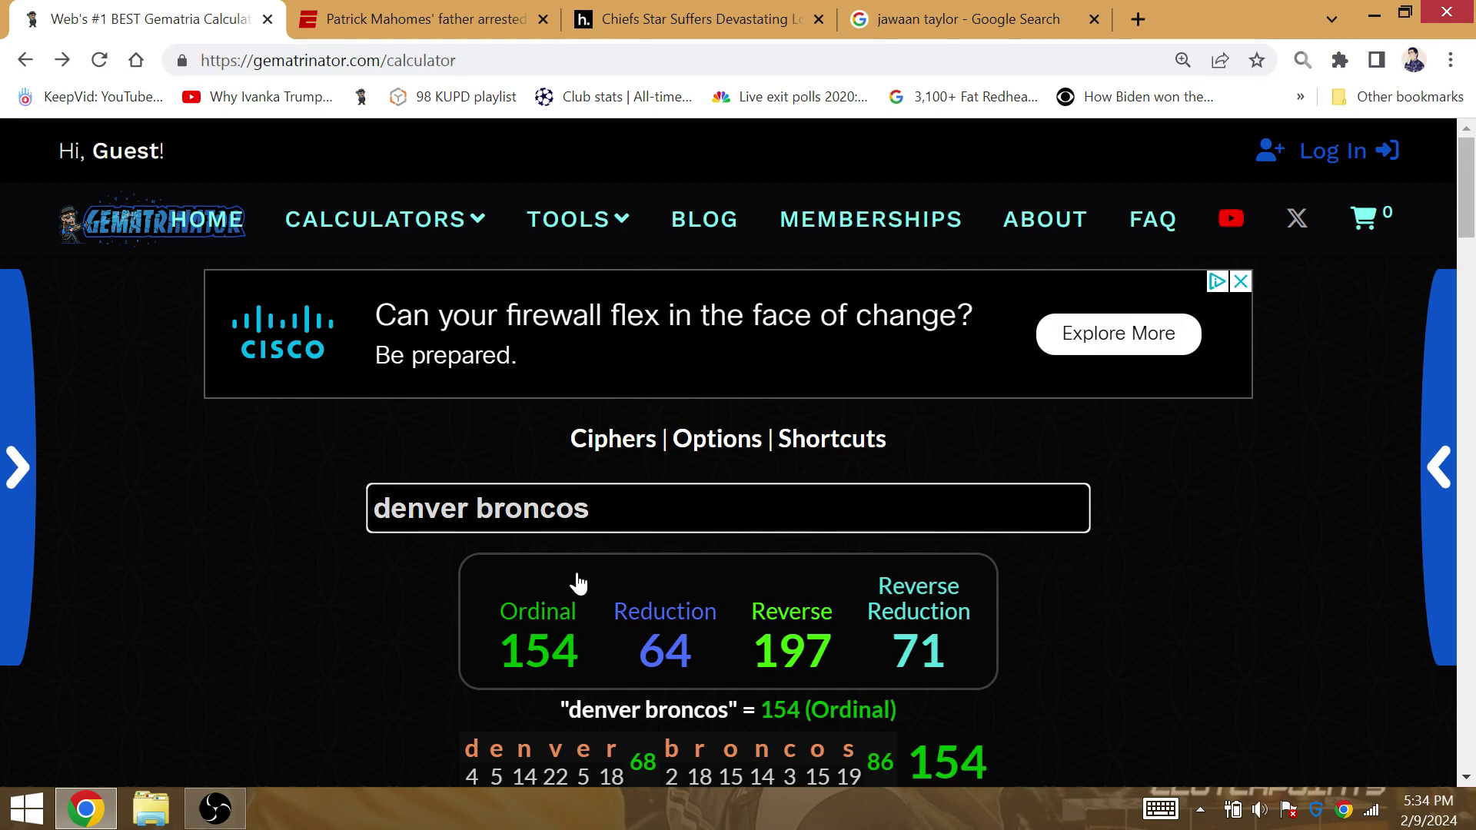
Calculate kansas city chiefs (172, 64, 260, 98), broncos, denver and finally chiefs at Ordinal 50.
left_click_drag(582, 509, 163, 499)
type("kansas city chiefs")
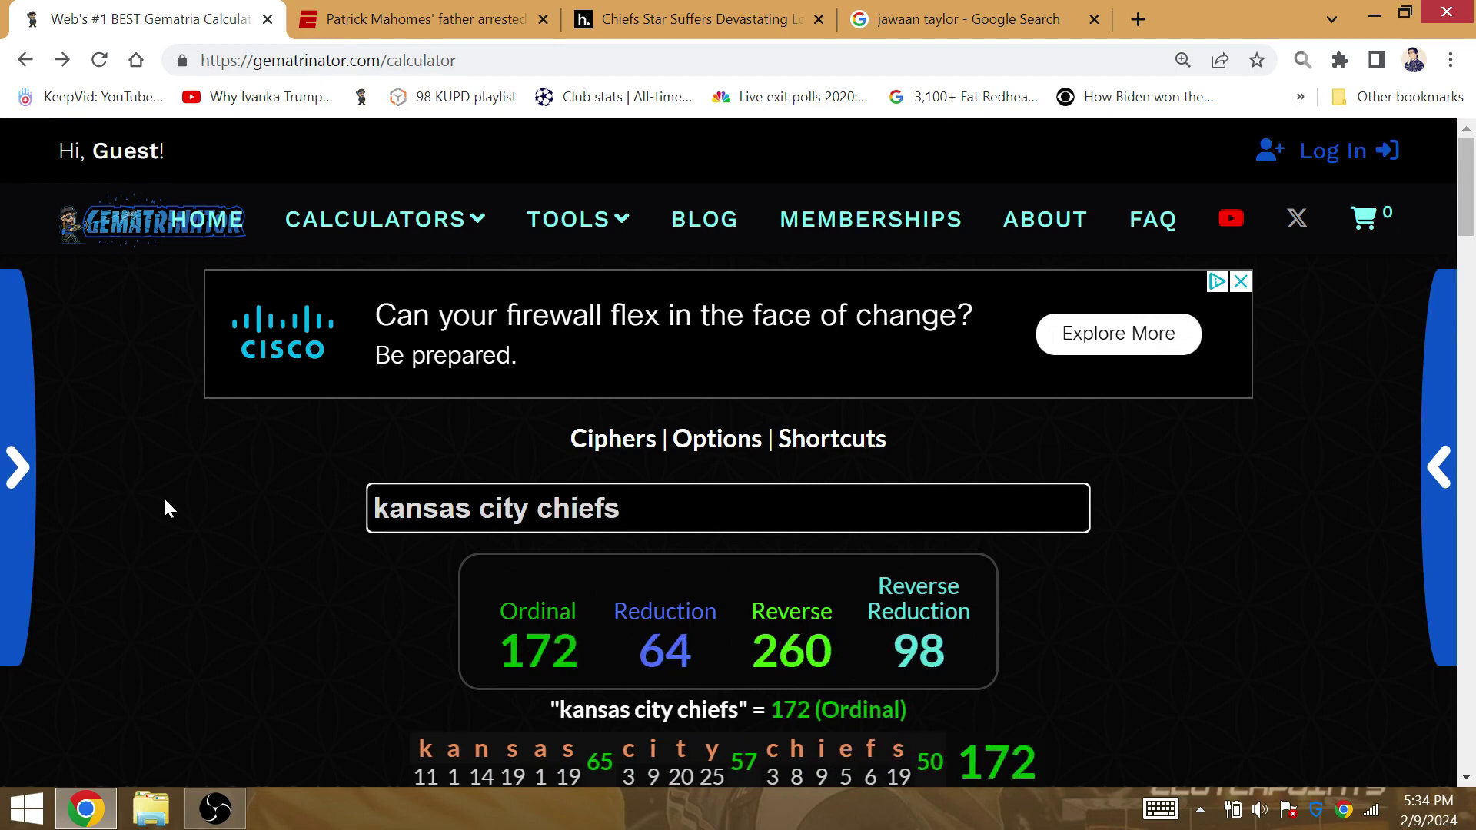
left_click(264, 507)
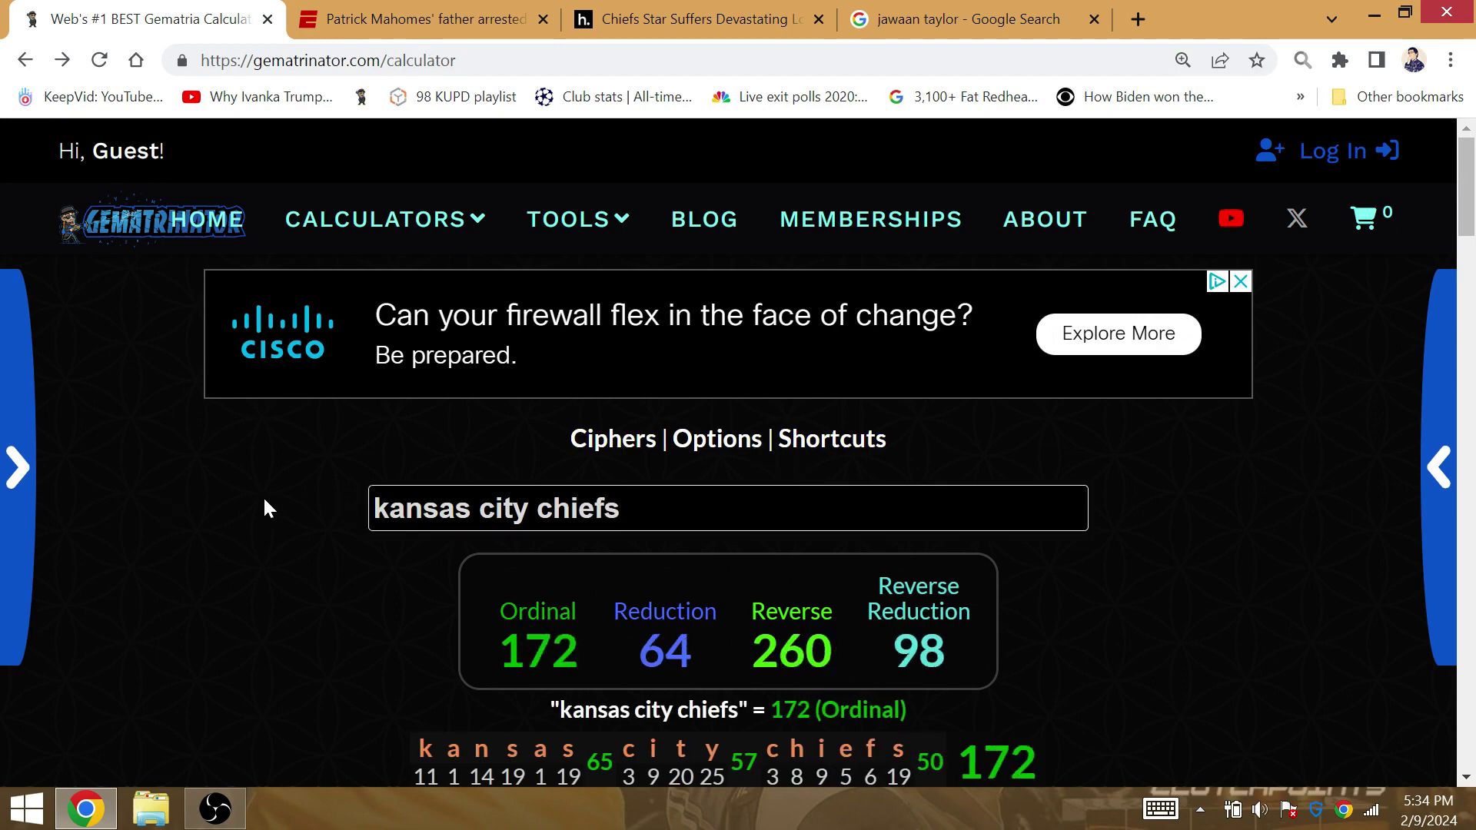
triple_click(525, 504)
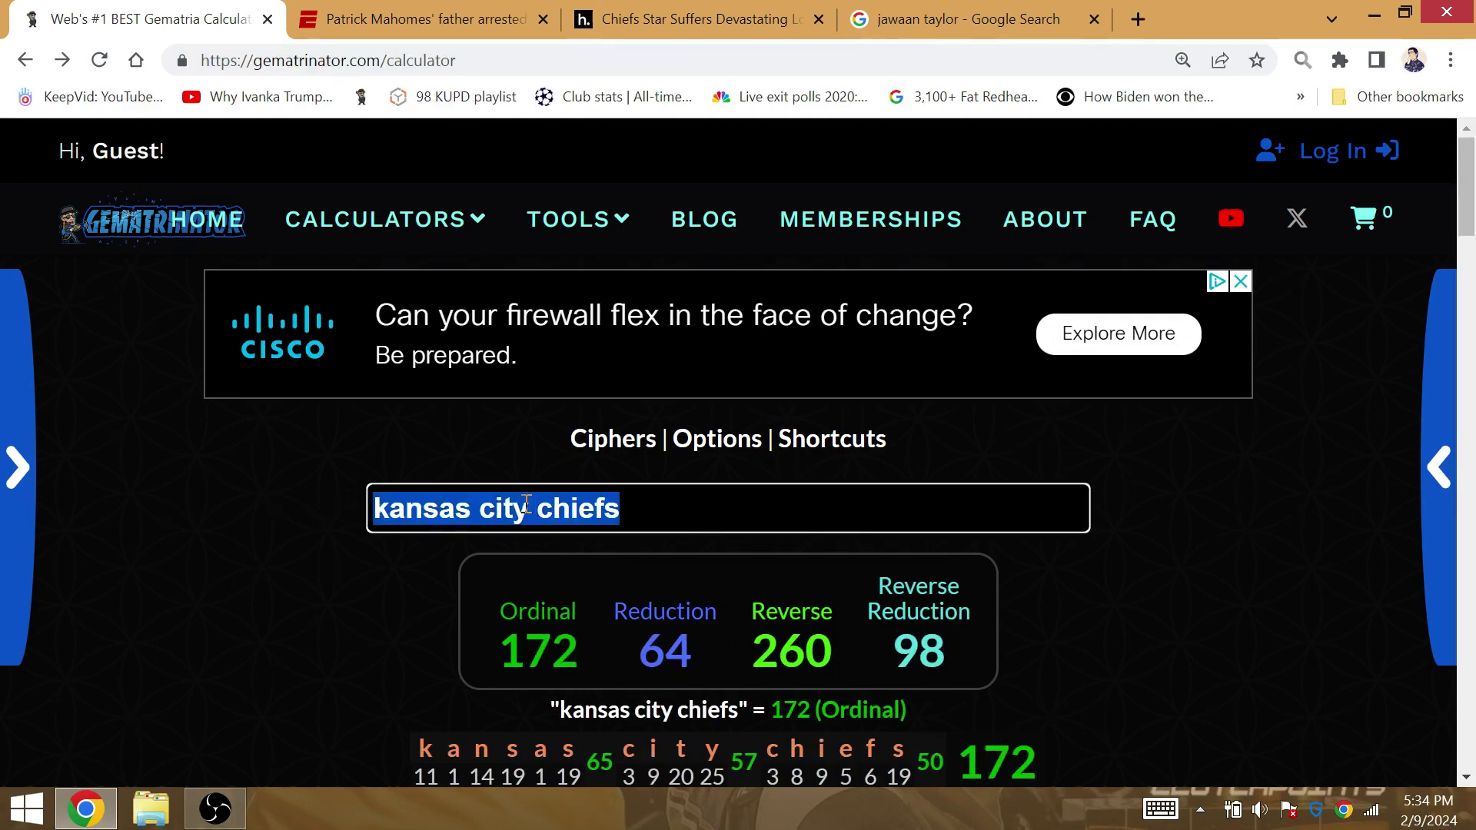
type("broncos")
key("BackSpace")
key("BackSpace")
key("BackSpace")
key("BackSpace")
key("BackSpace")
key("BackSpace")
type("denver")
key("BackSpace")
key("BackSpace")
key("BackSpace")
key("BackSpace")
type("chiefs")
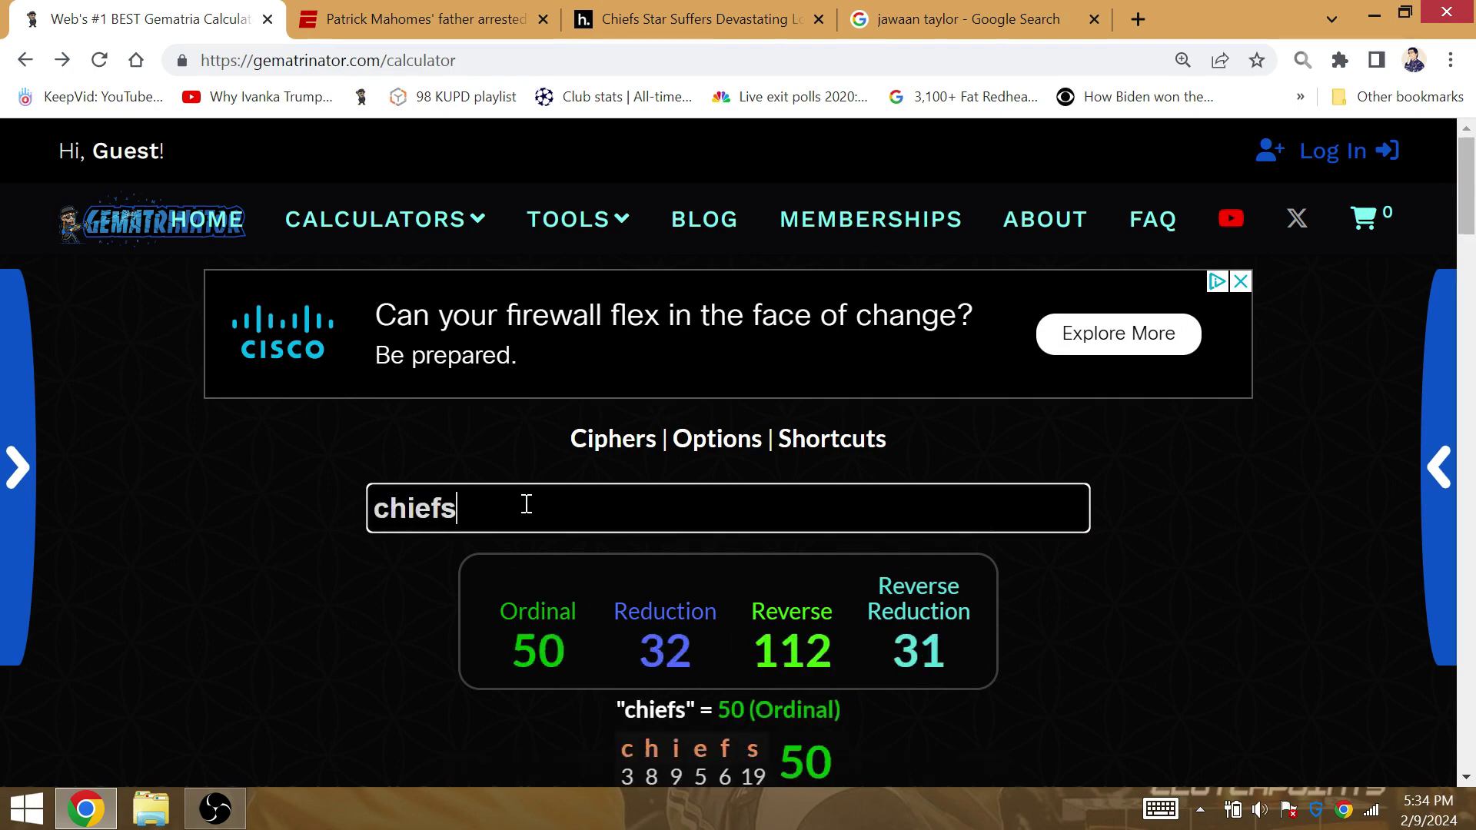